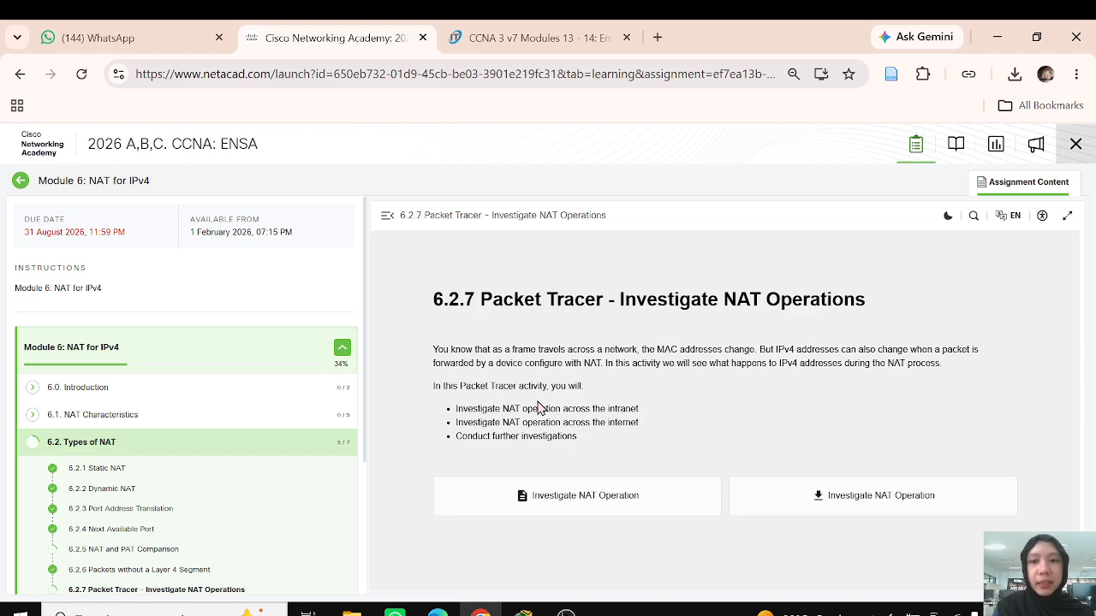
Switch to Packet Tracer and review the NAT activity's addressing table, objectives and network topology.
left_click_drag(539, 408, 520, 543)
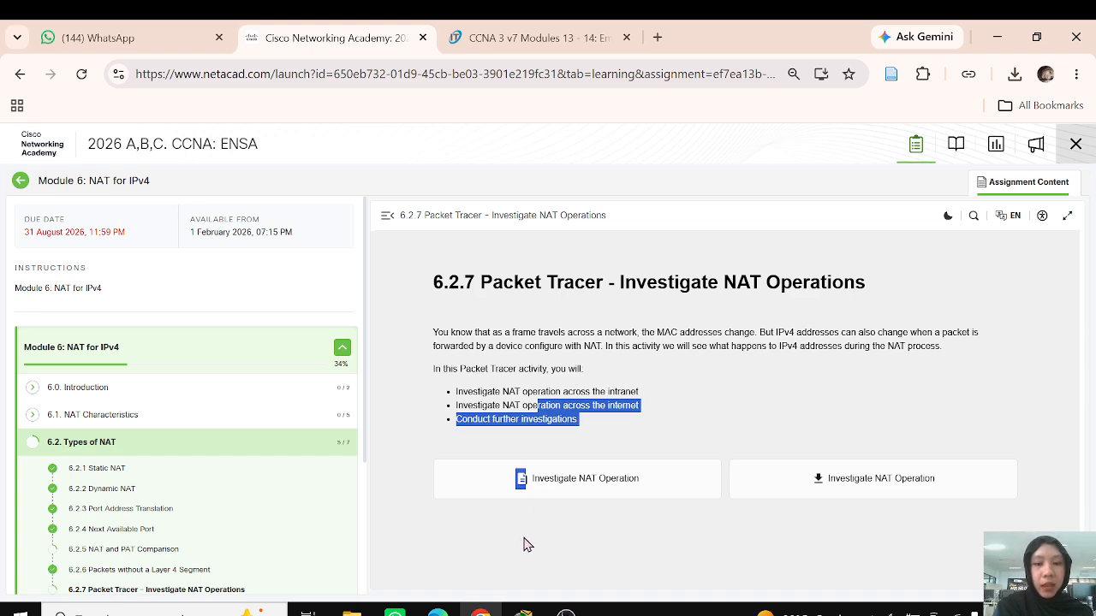
left_click(512, 599)
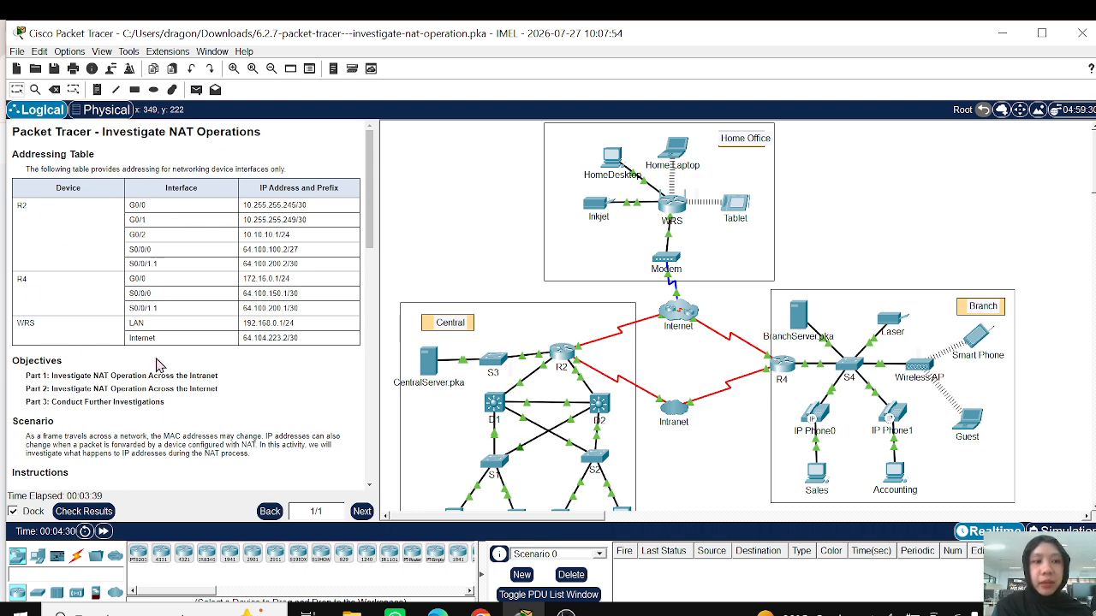
scroll(159, 364, "down", 1)
scroll(158, 363, "down", 2)
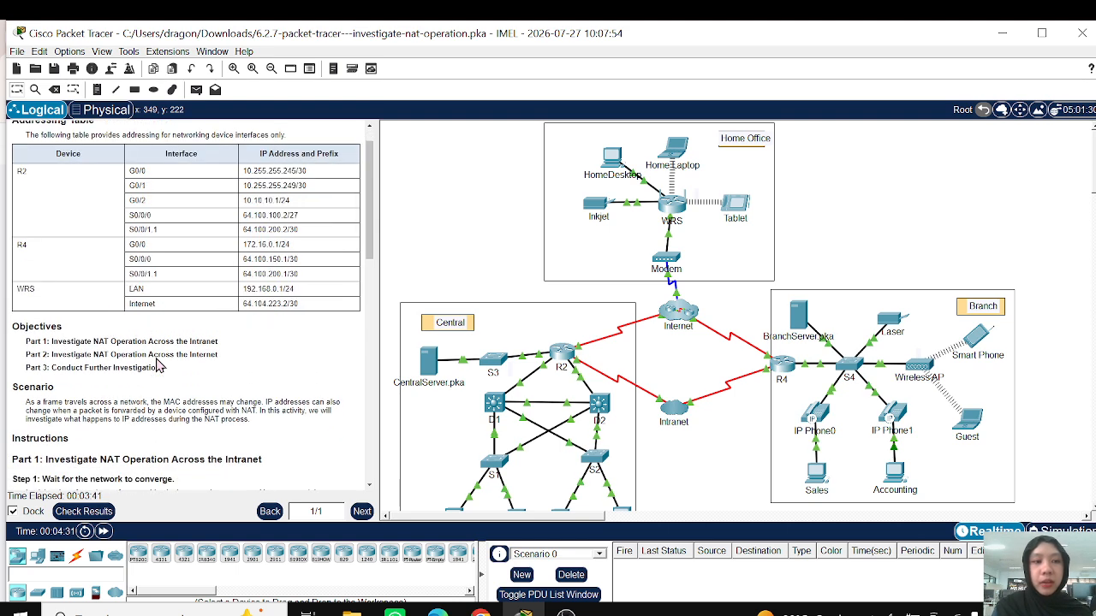
scroll(236, 375, "up", 3)
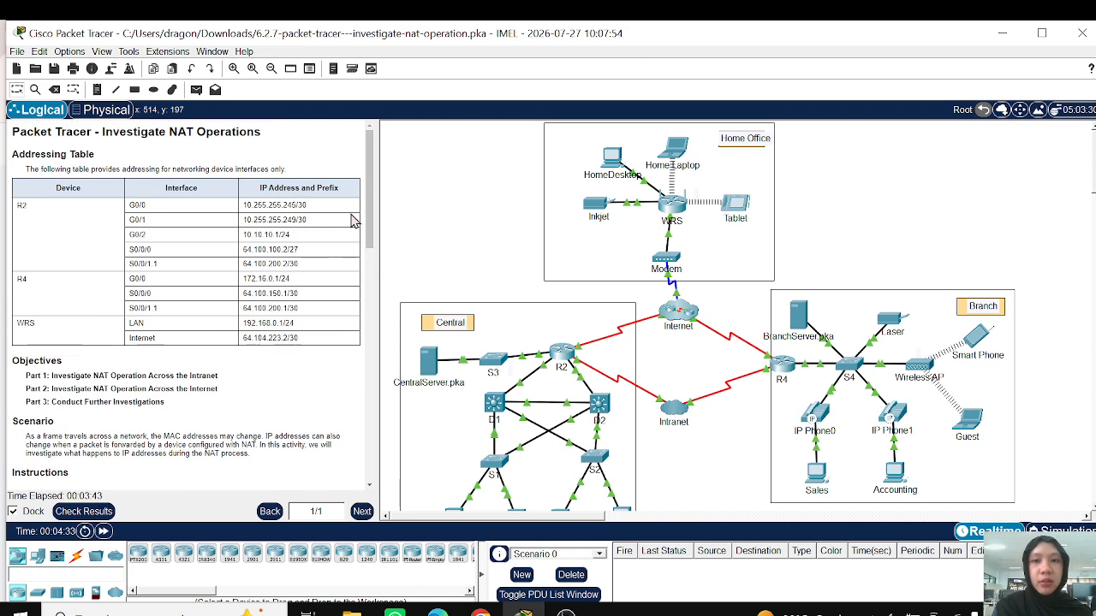
scroll(520, 343, "down", 3)
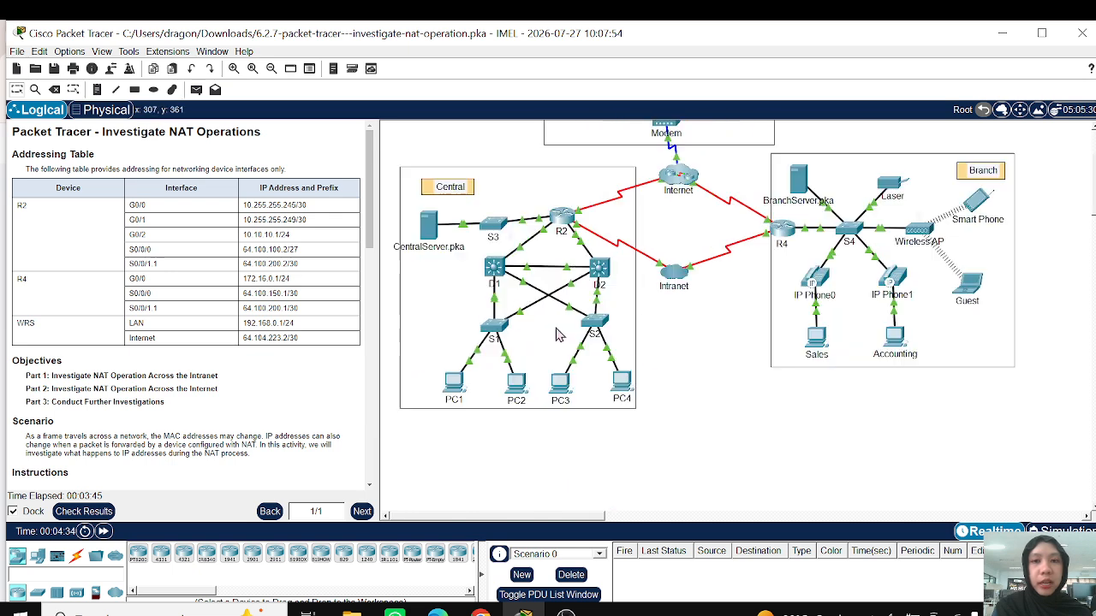
scroll(561, 333, "up", 3)
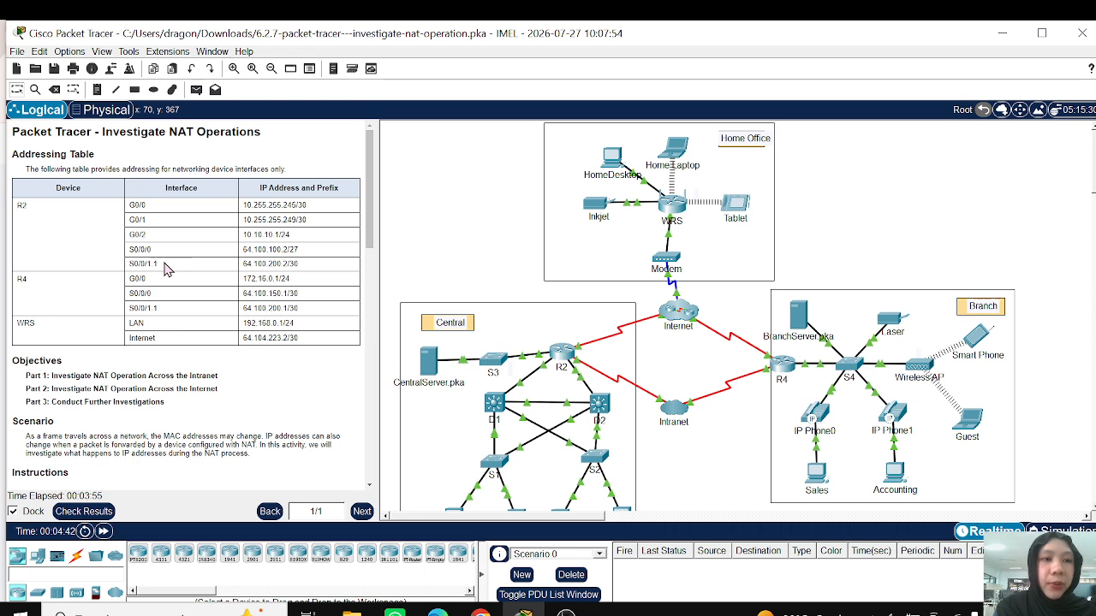
Read the activity's scenario and the Part 1 instructions for generating an HTTP request from a Central PC.
scroll(167, 269, "down", 3)
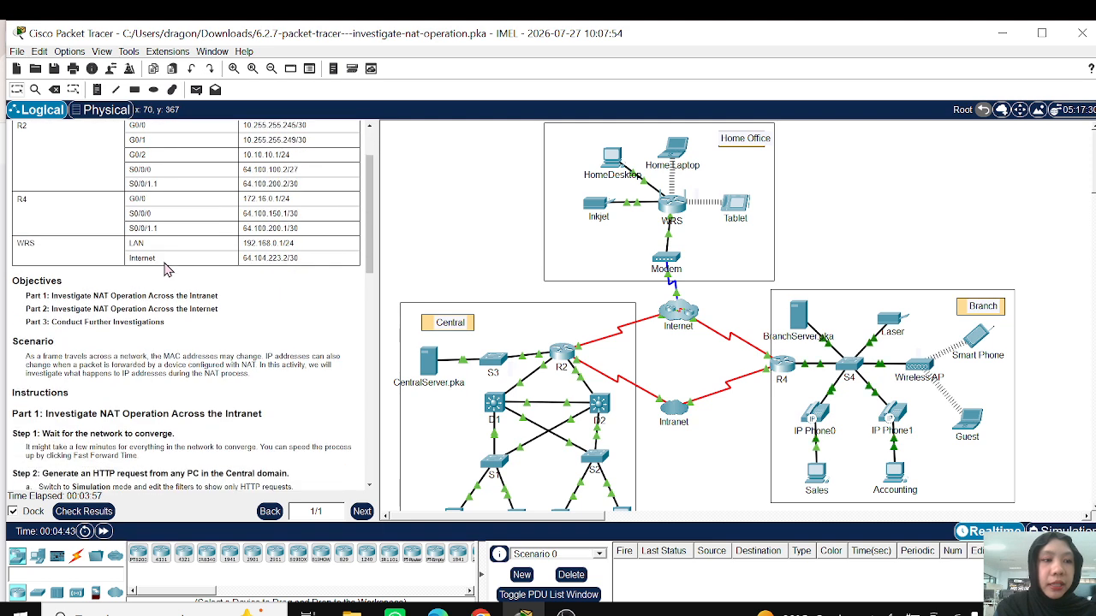
scroll(167, 269, "down", 1)
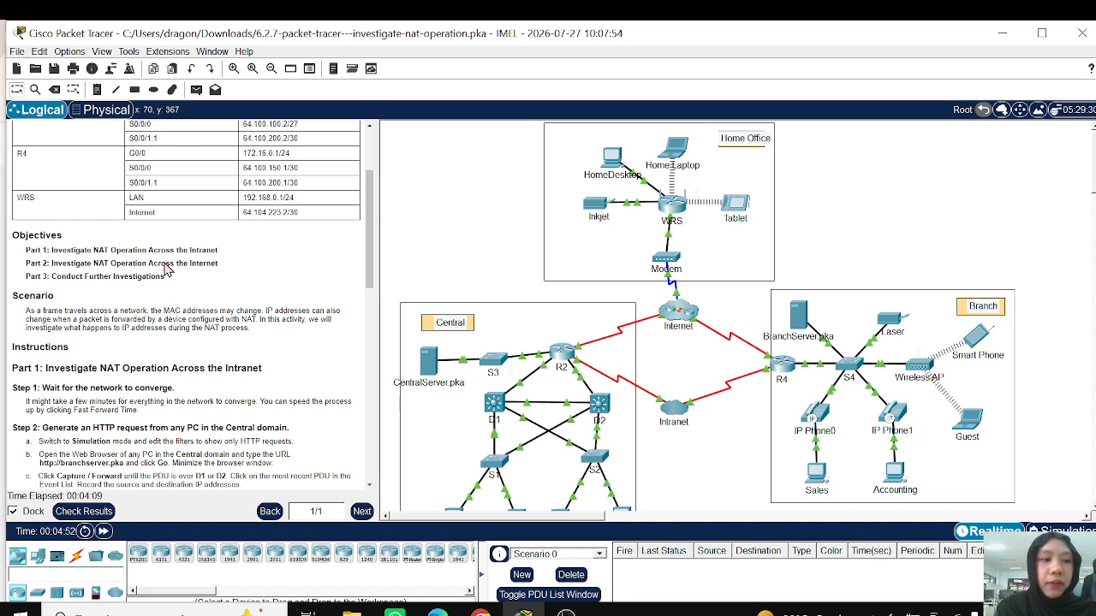
scroll(168, 270, "down", 4)
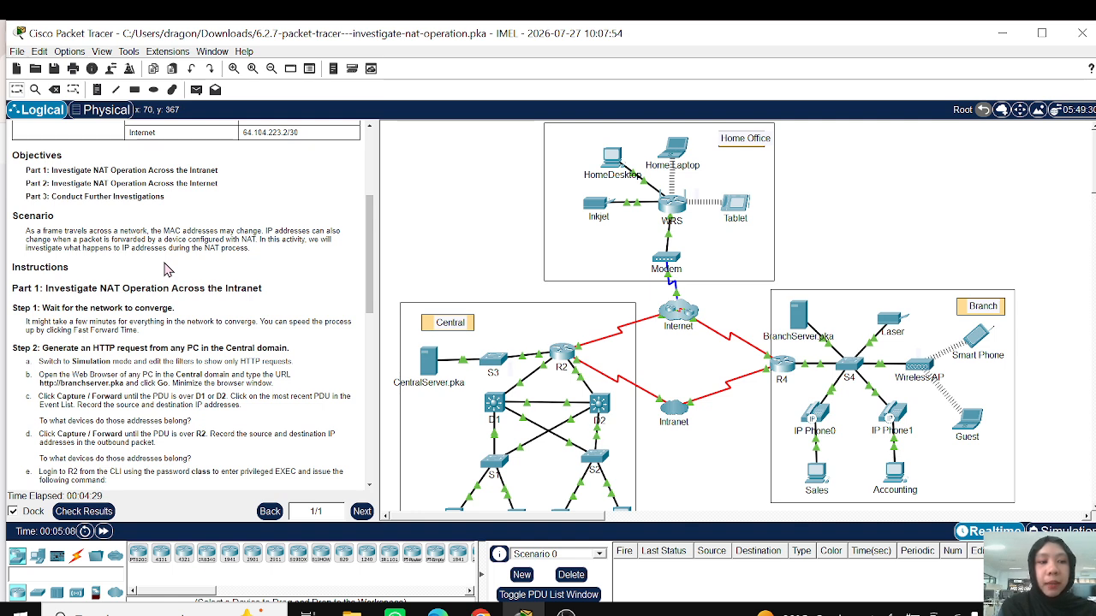
scroll(167, 269, "down", 1)
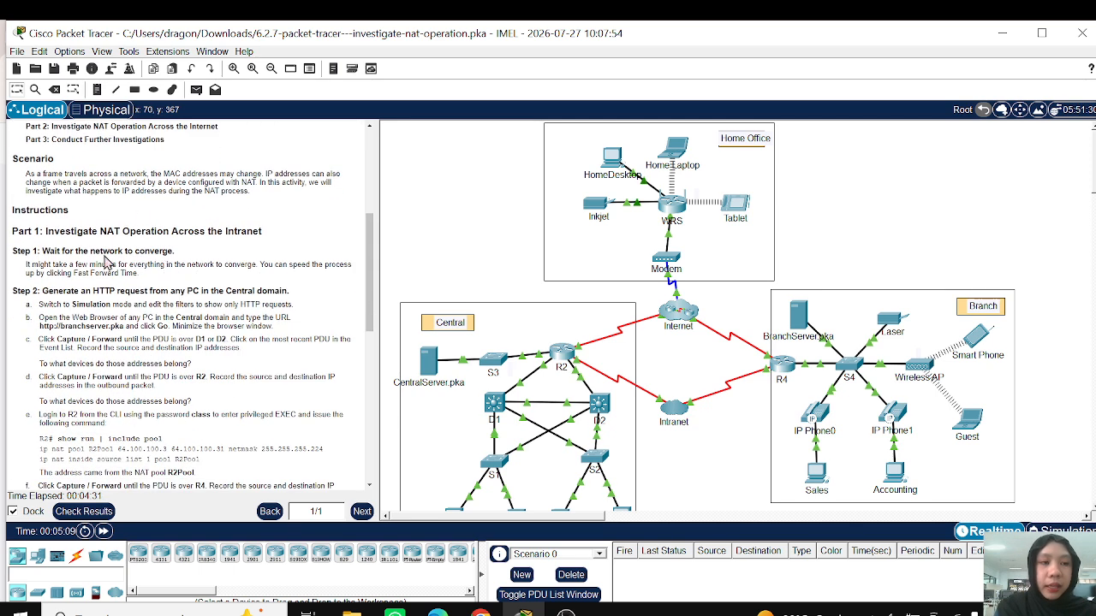
scroll(137, 325, "down", 1)
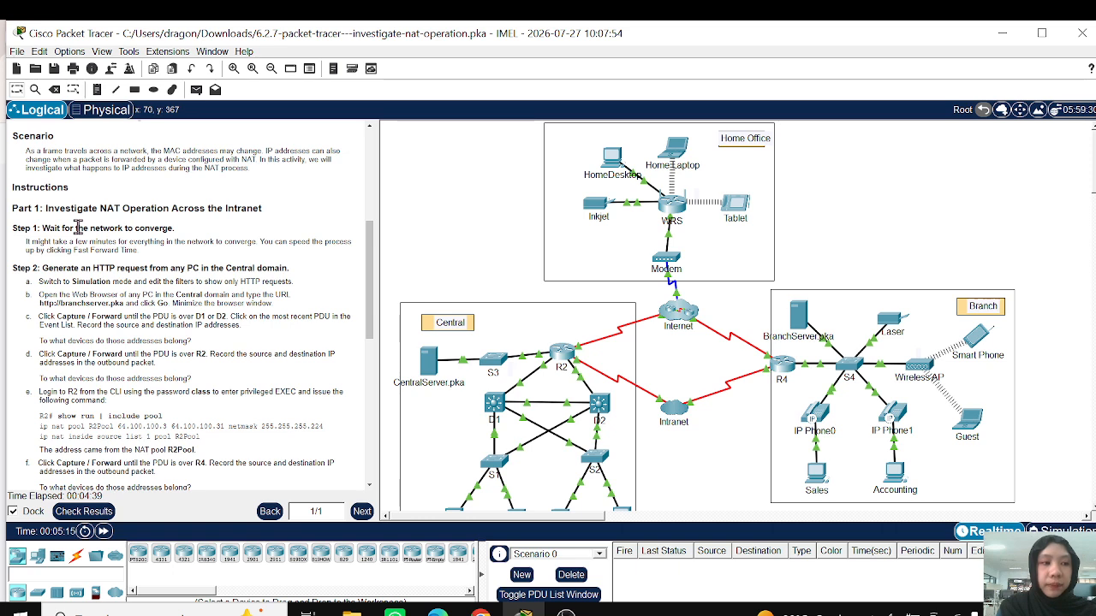
scroll(77, 227, "down", 2)
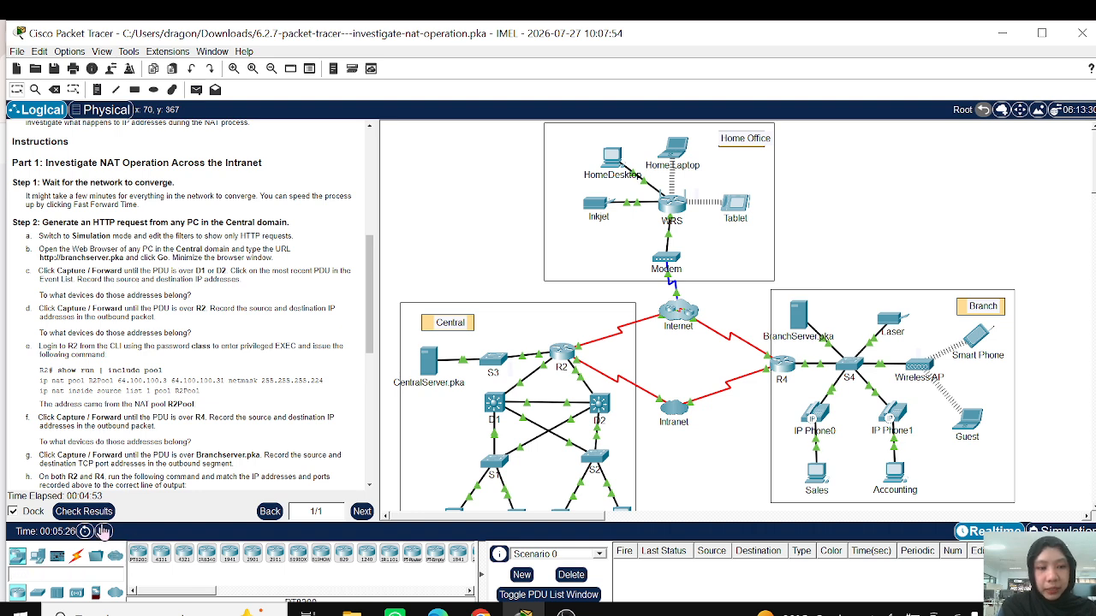
scroll(500, 416, "down", 2)
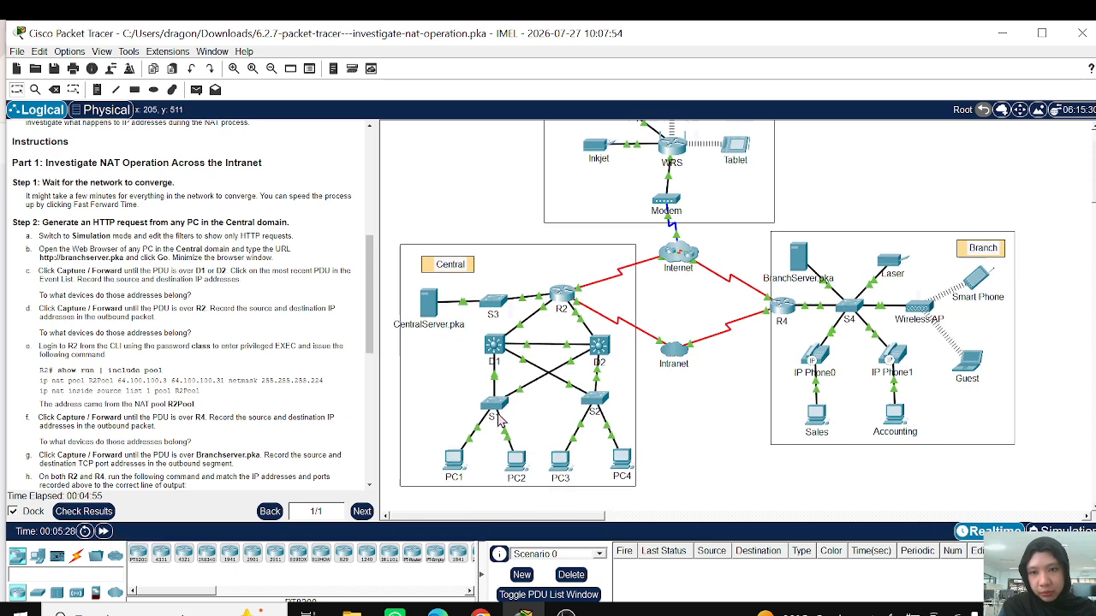
scroll(499, 417, "up", 2)
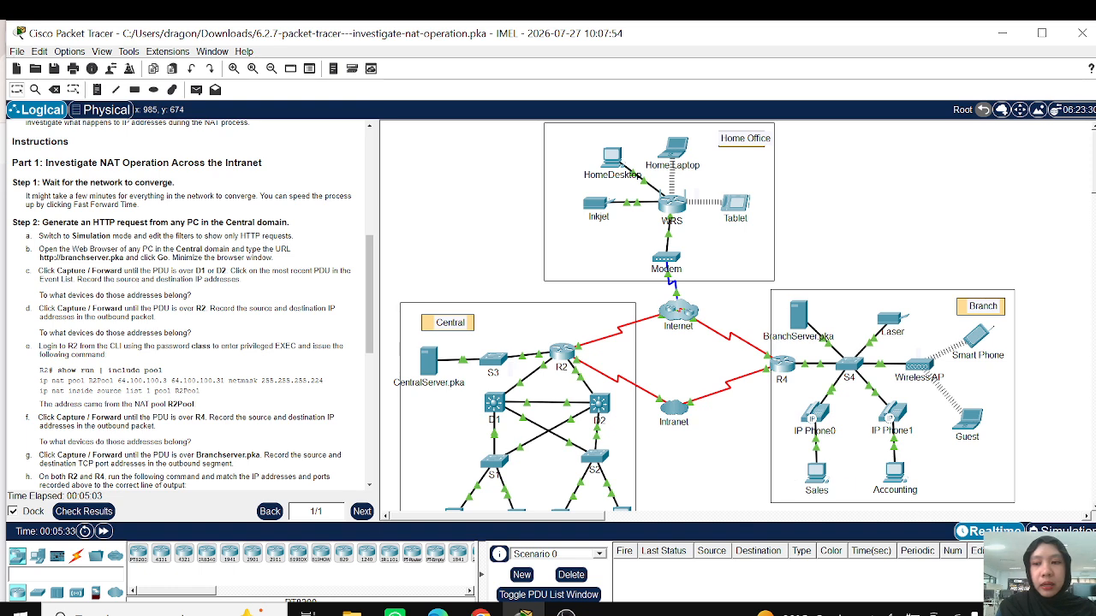
Switch to Simulation mode and check across the IPv4, IPv6 and Misc event filters that only HTTP is selected.
key("shift+s")
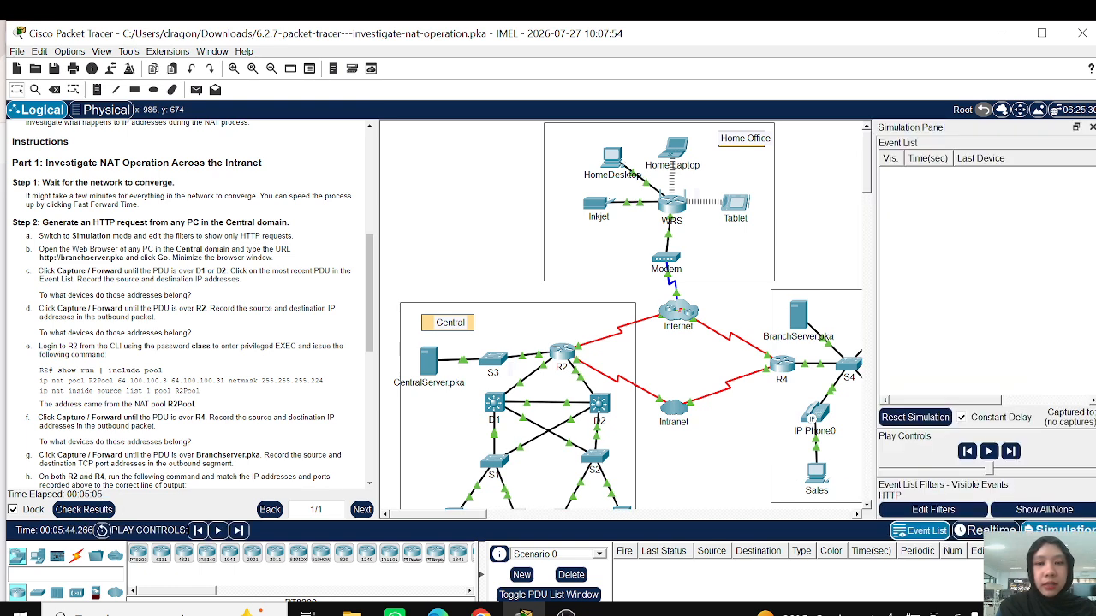
left_click(932, 514)
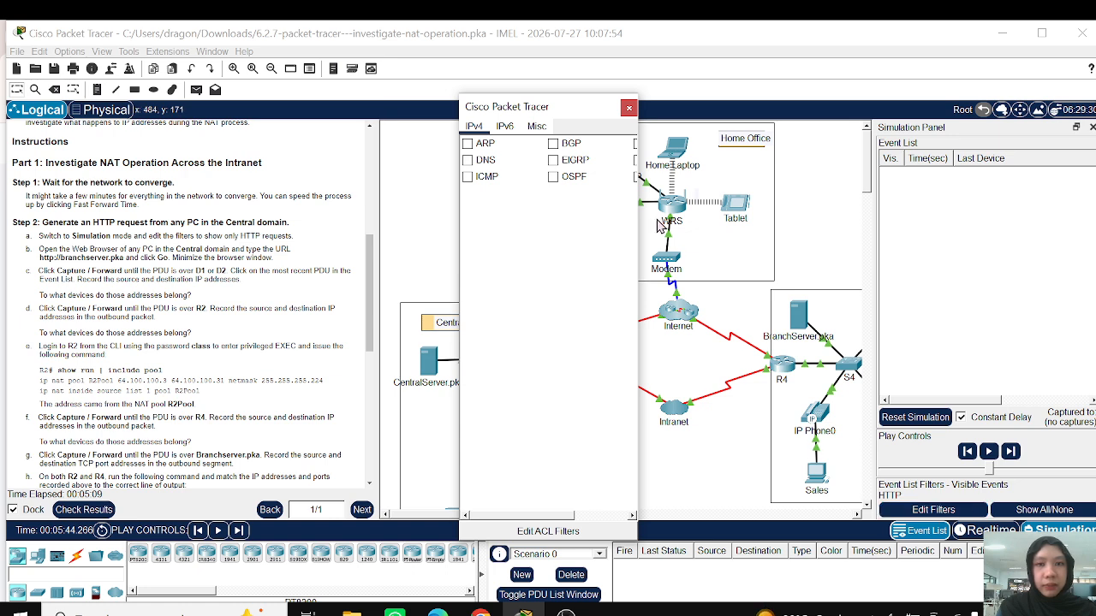
scroll(550, 190, "down", 2)
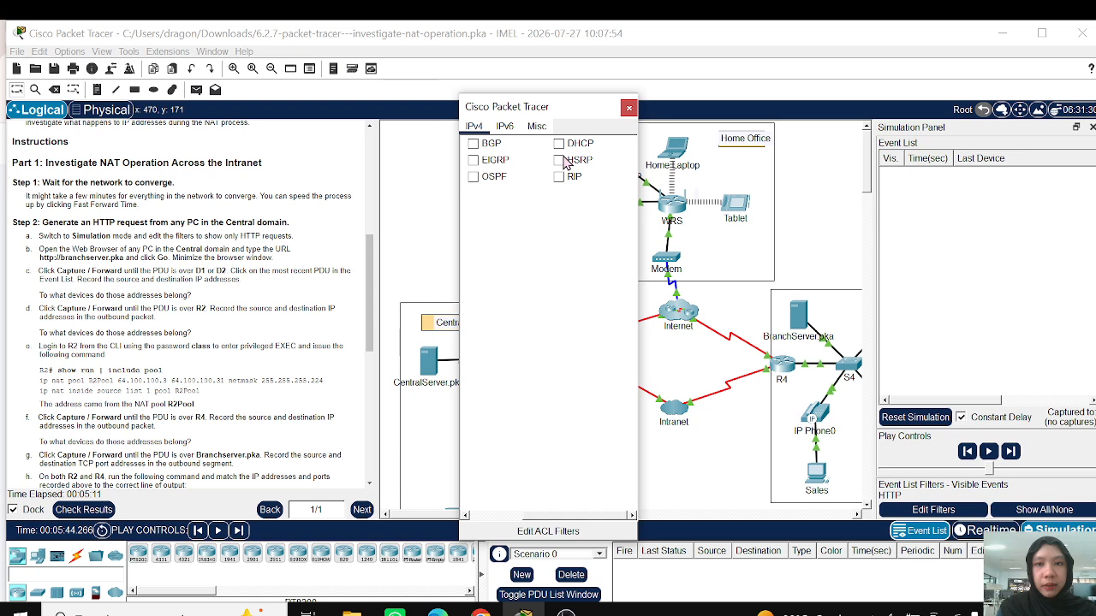
left_click(536, 126)
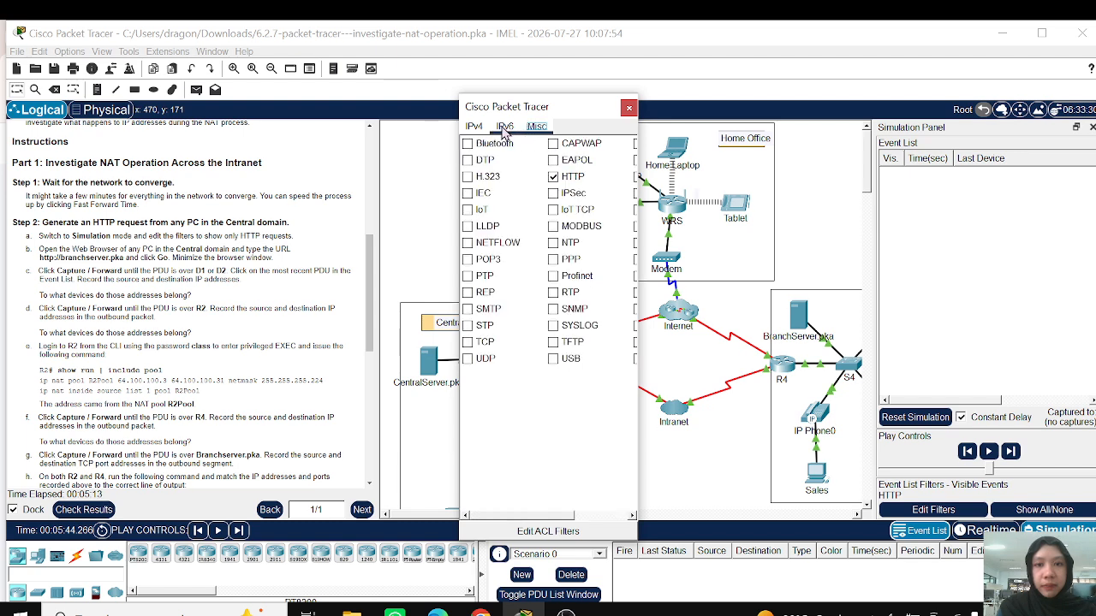
left_click(504, 129)
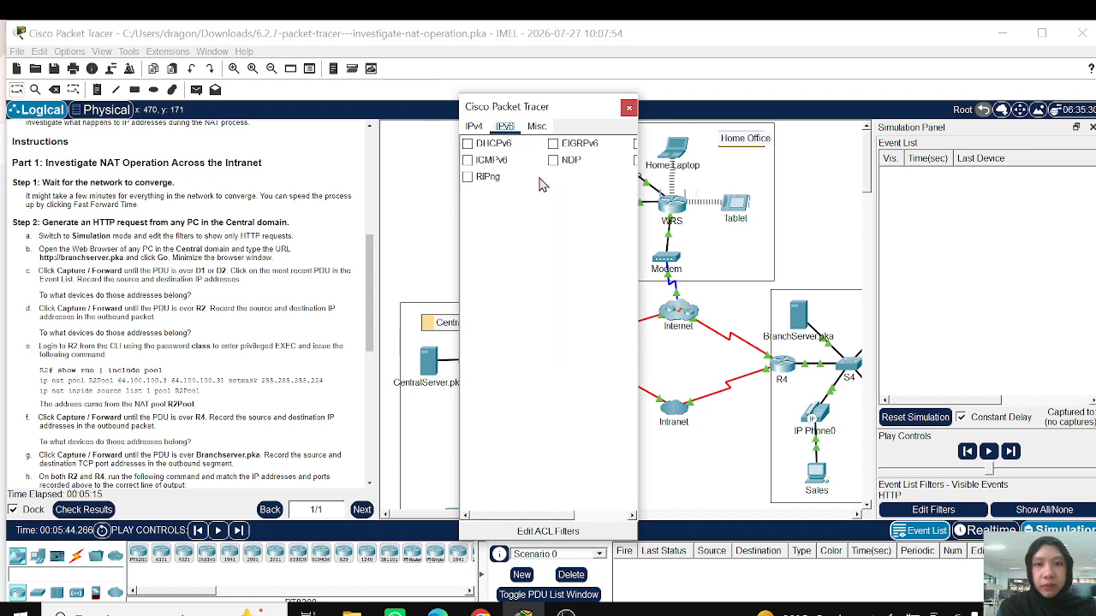
left_click(473, 129)
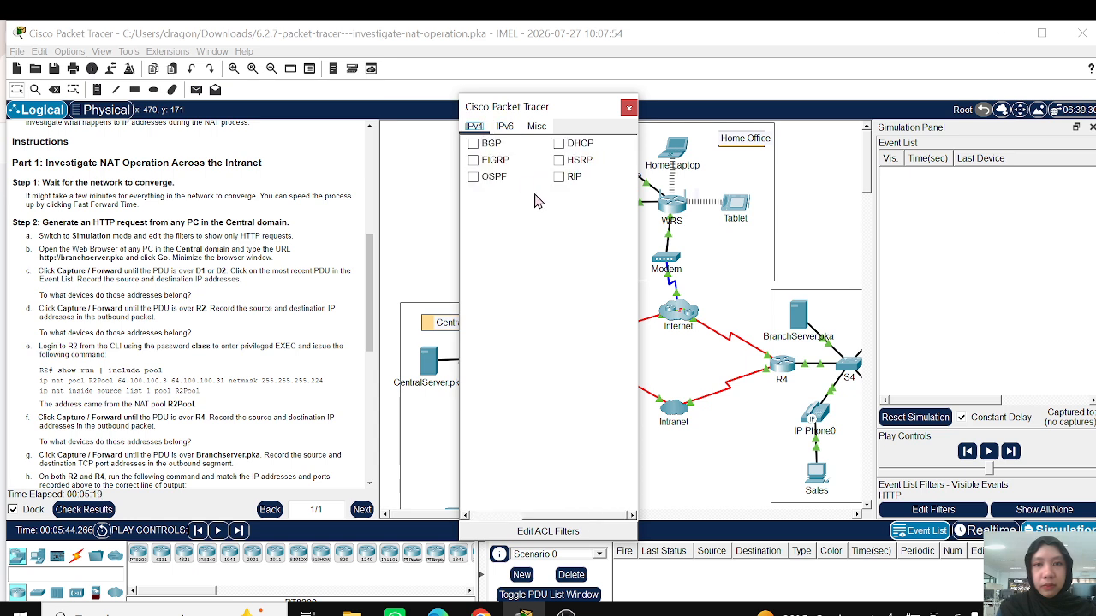
left_click(537, 128)
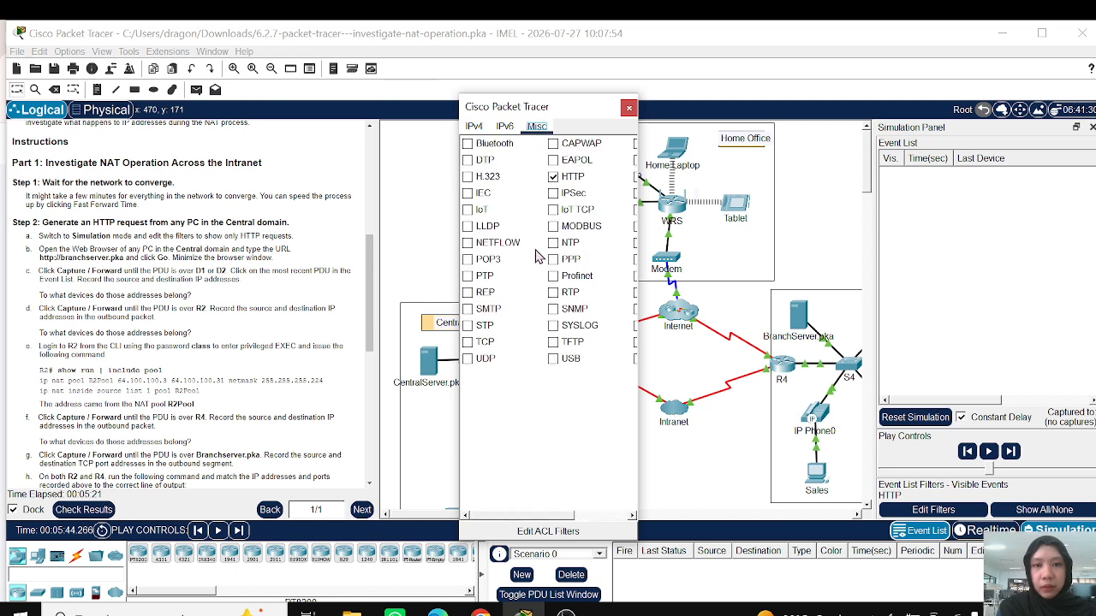
scroll(531, 273, "right", 3)
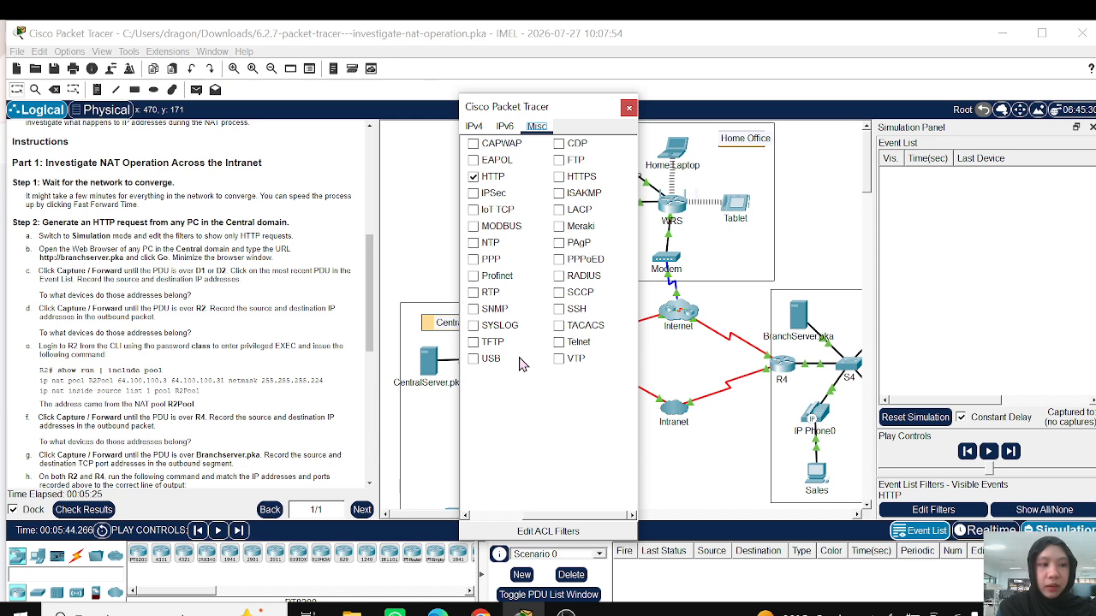
left_click(628, 110)
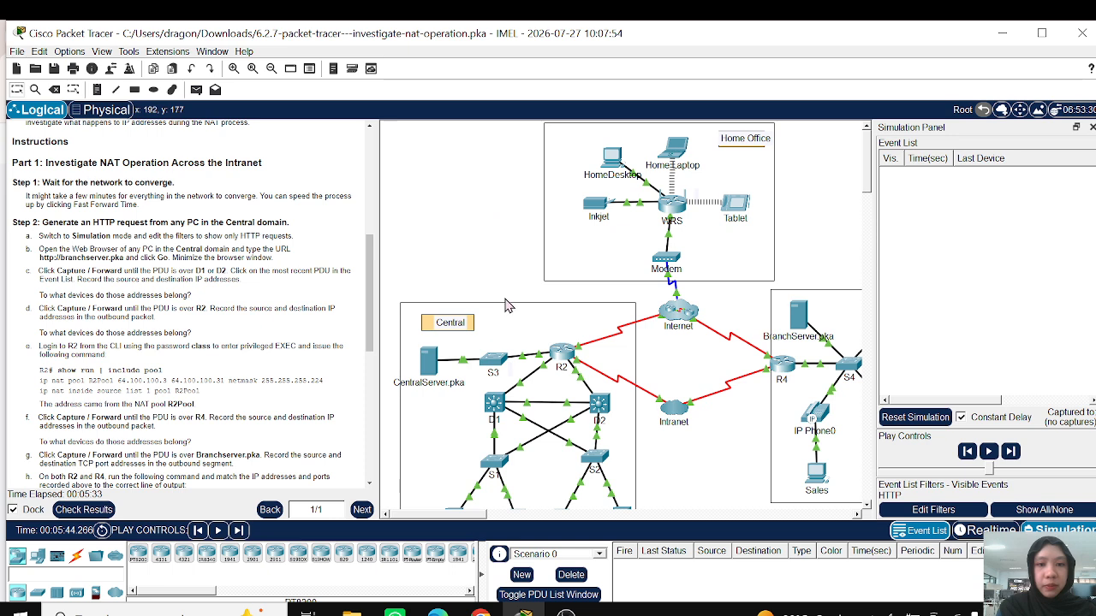
scroll(537, 364, "down", 3)
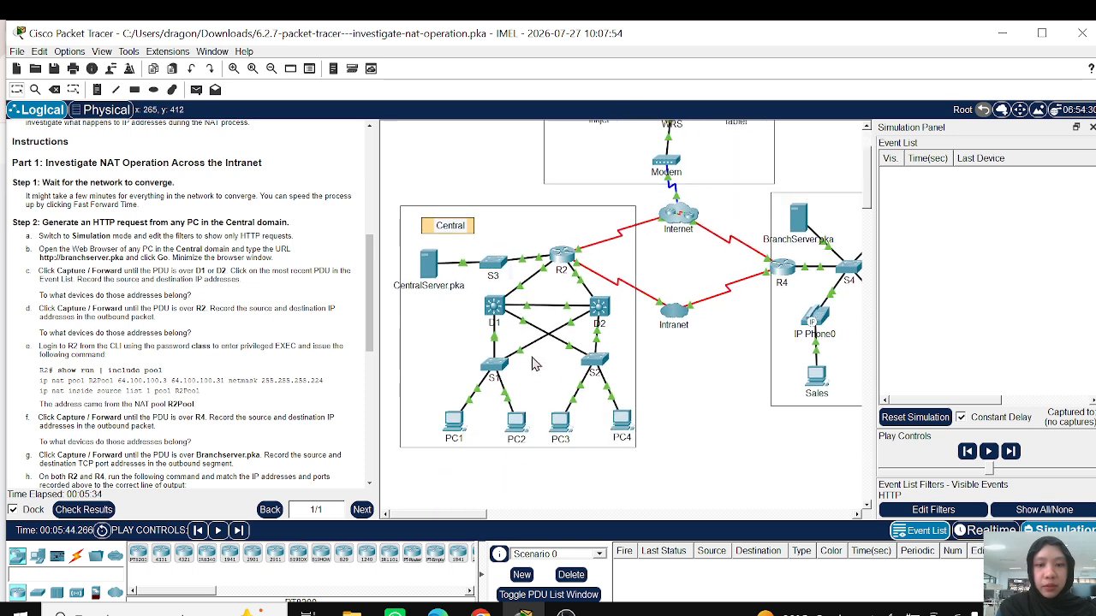
left_click(453, 423)
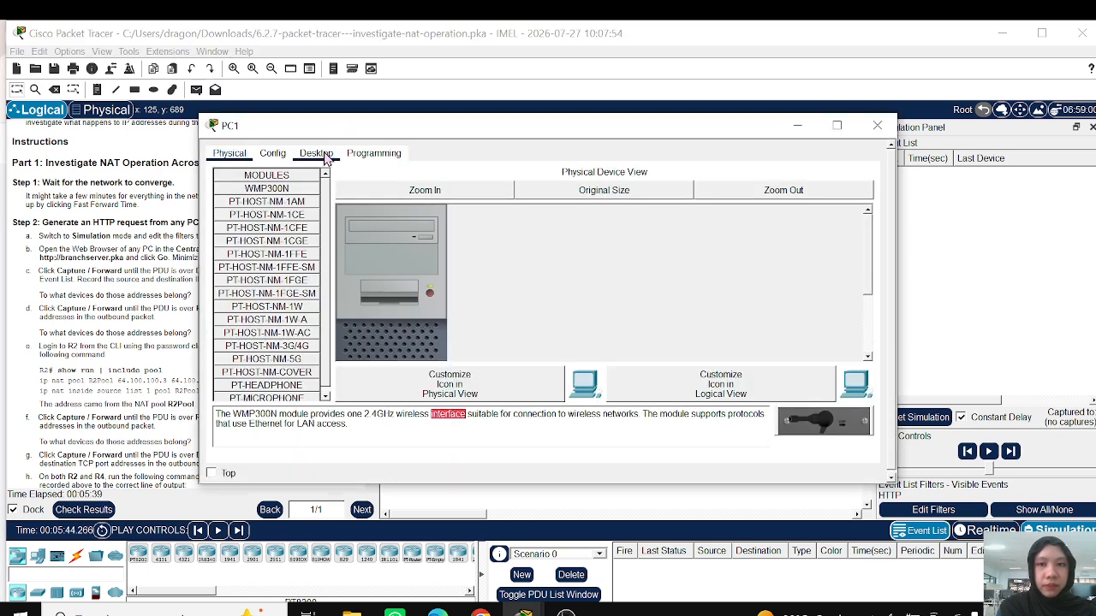
left_click(317, 154)
left_click(796, 224)
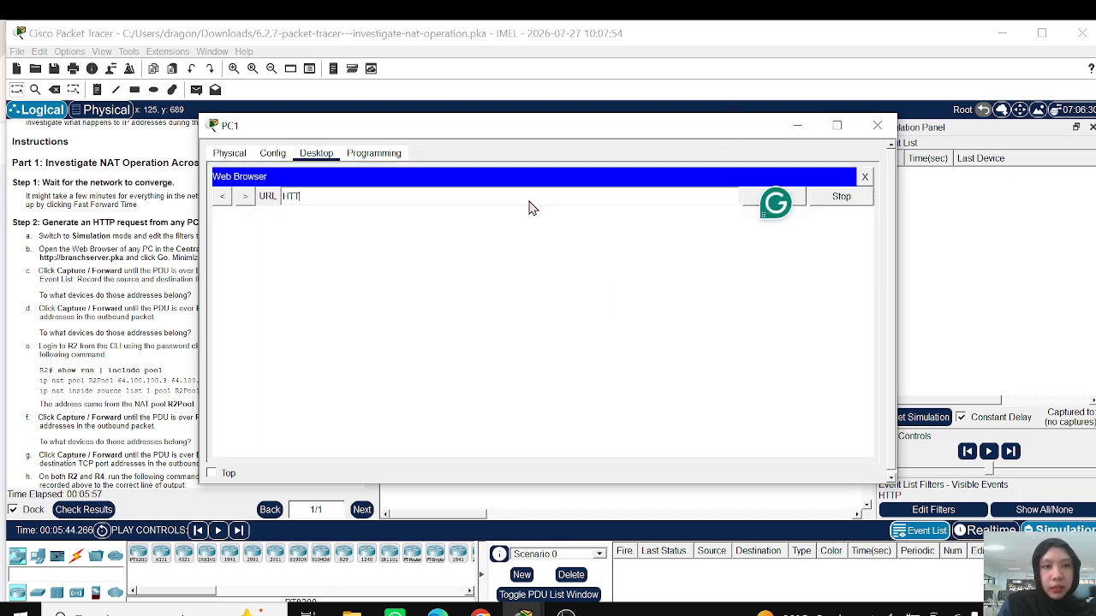
type("h")
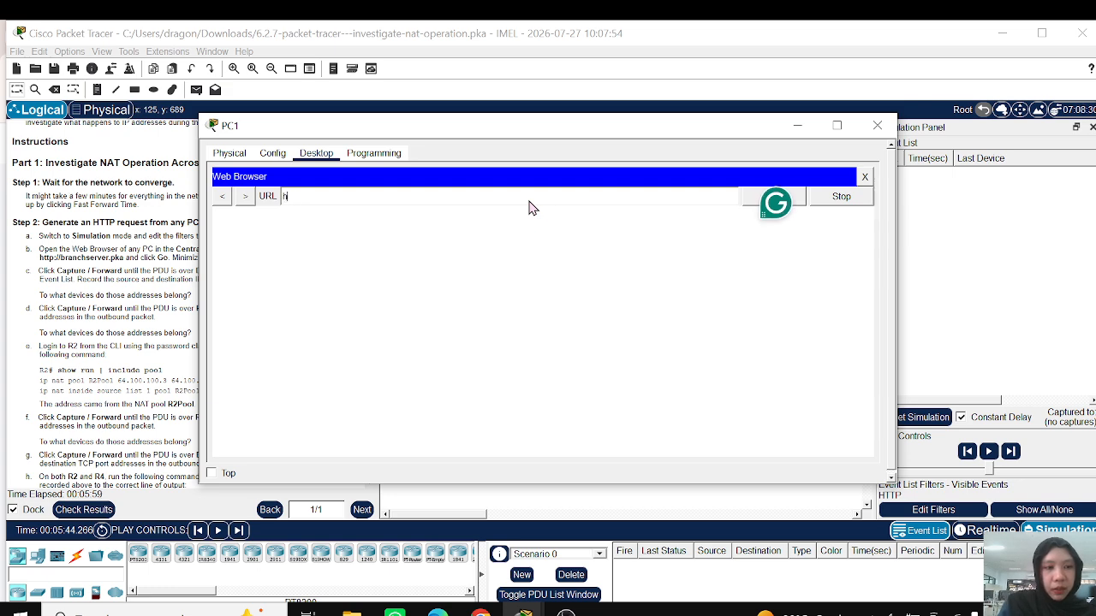
type("ttp://")
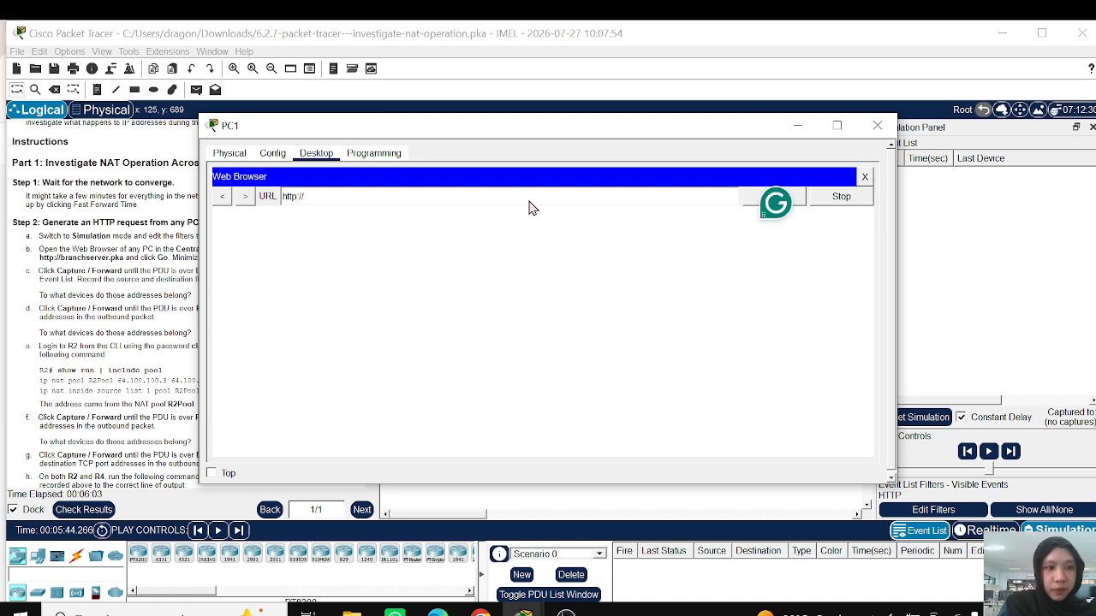
type("branch")
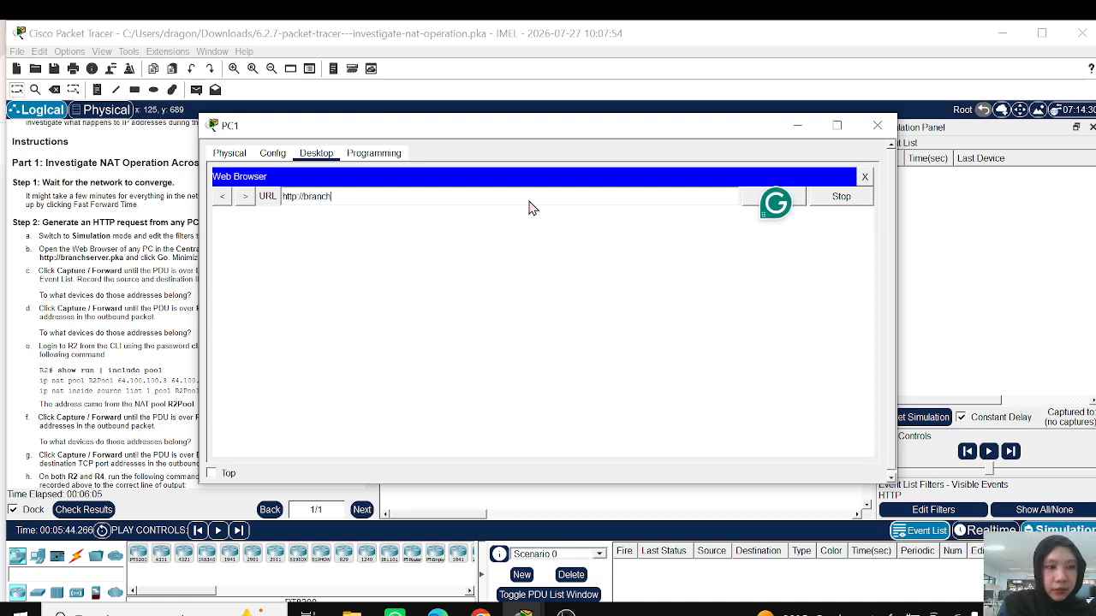
type("server.pka")
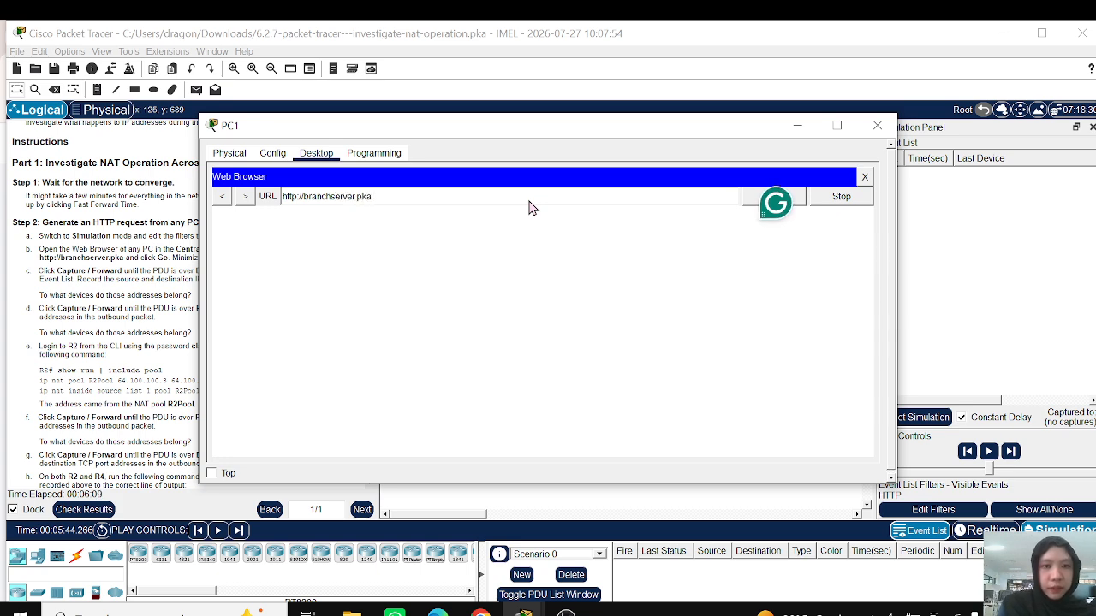
Move the Grammarly widget away from PC1's web browser controls and quit Grammarly.
left_click_drag(783, 214, 899, 152)
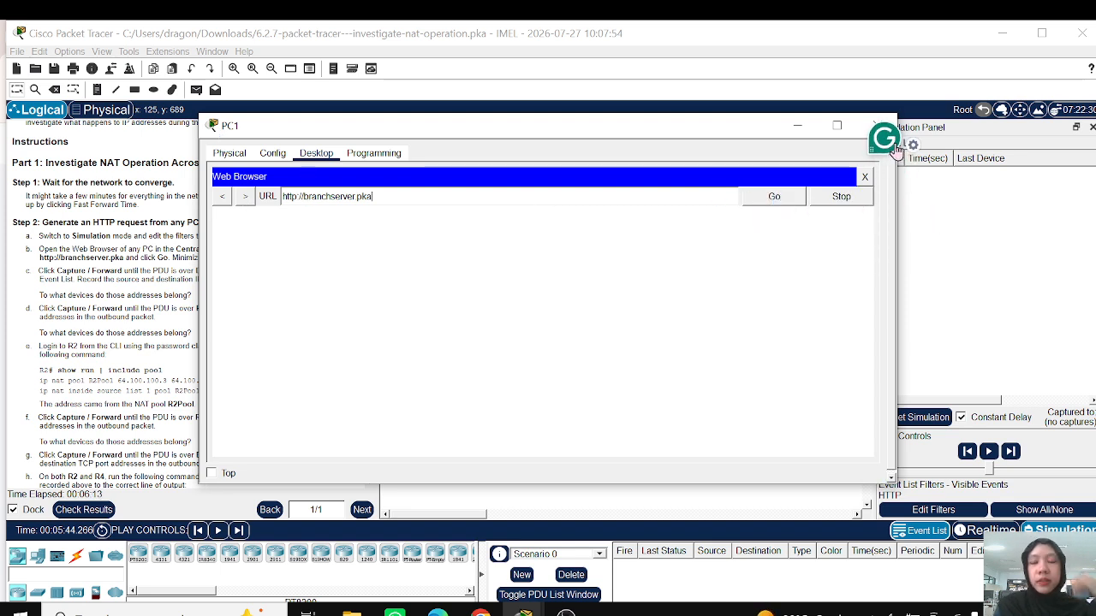
left_click(913, 147)
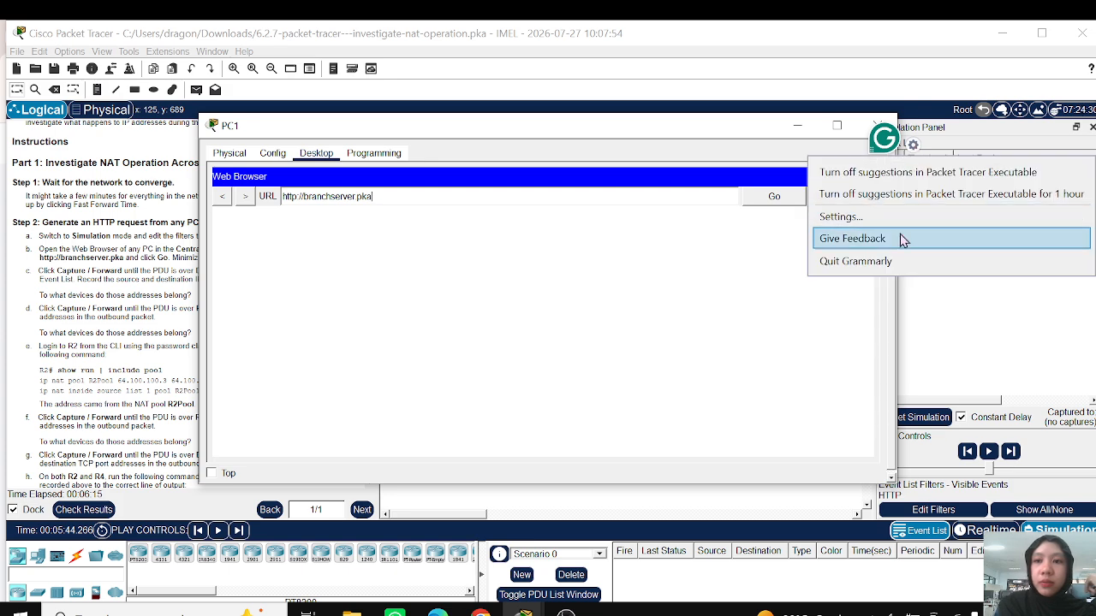
left_click(897, 261)
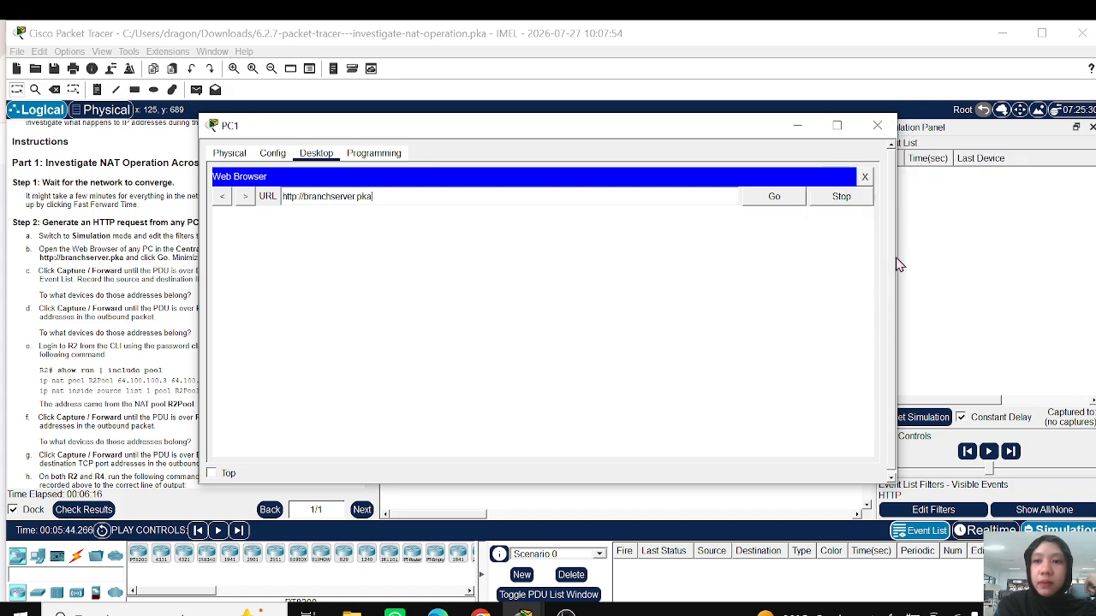
Send the page request from PC1, then shrink its window and move it clear of the Central network.
left_click(779, 197)
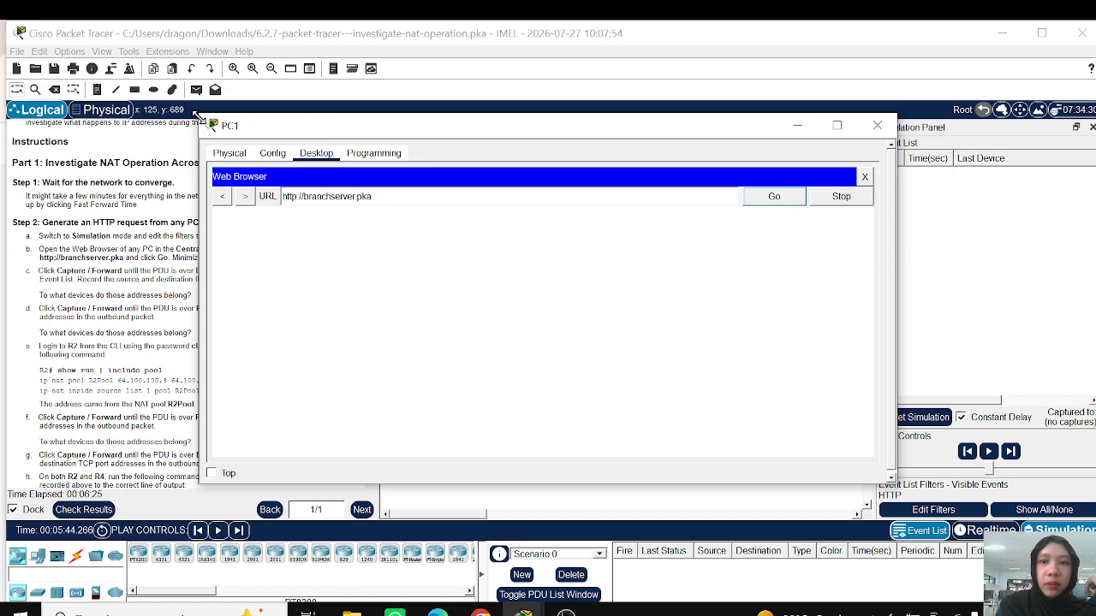
left_click_drag(196, 116, 599, 319)
left_click_drag(655, 341, 781, 140)
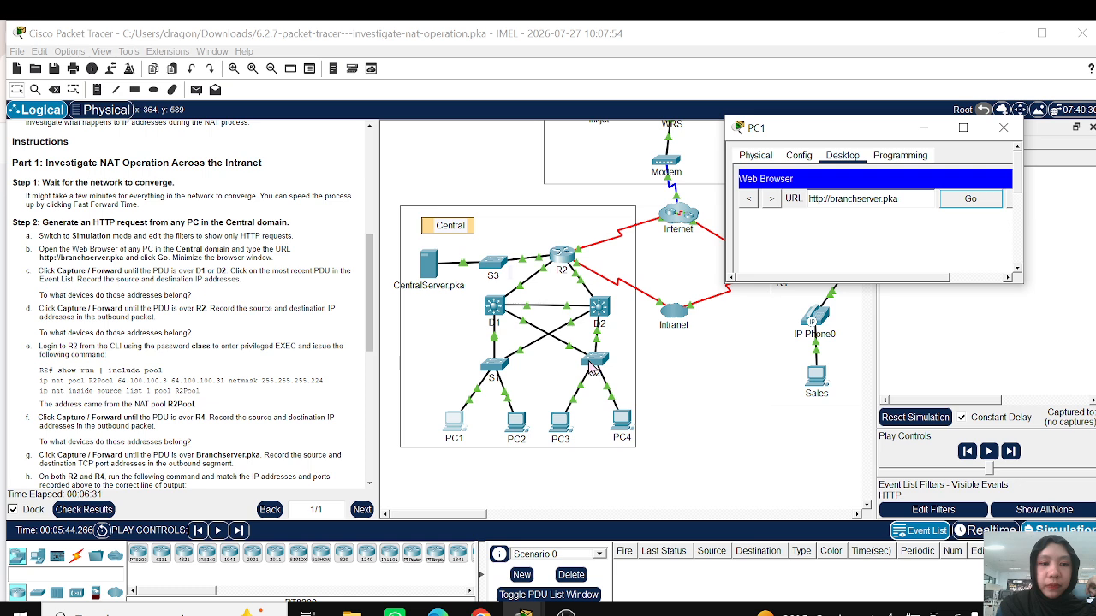
Advance the simulation with Capture / Forward and add a simple PDU from R2 to D2.
left_click(197, 90)
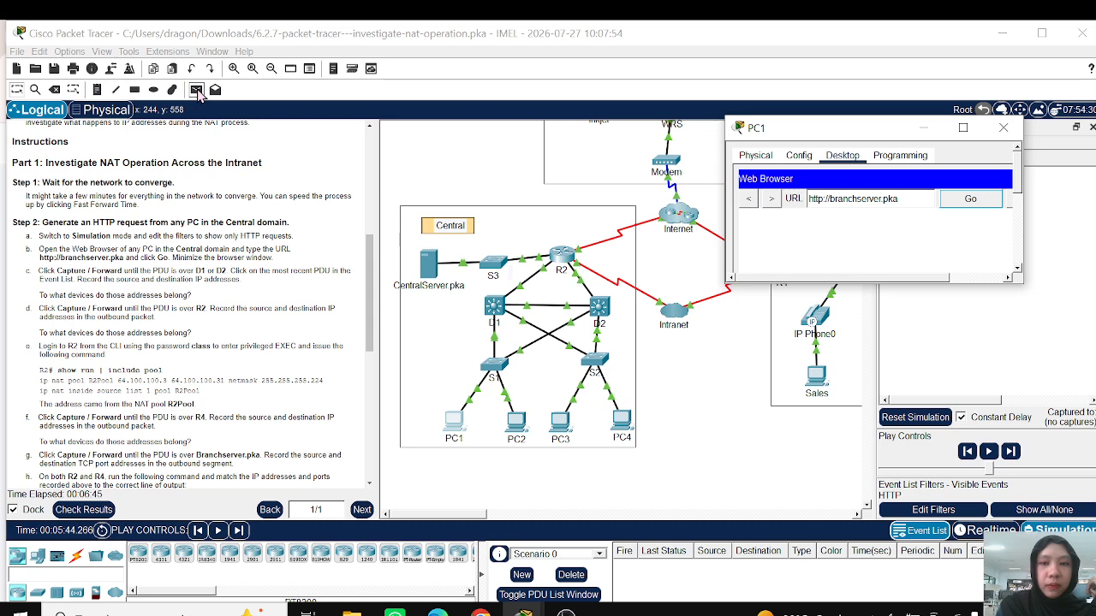
left_click(197, 91)
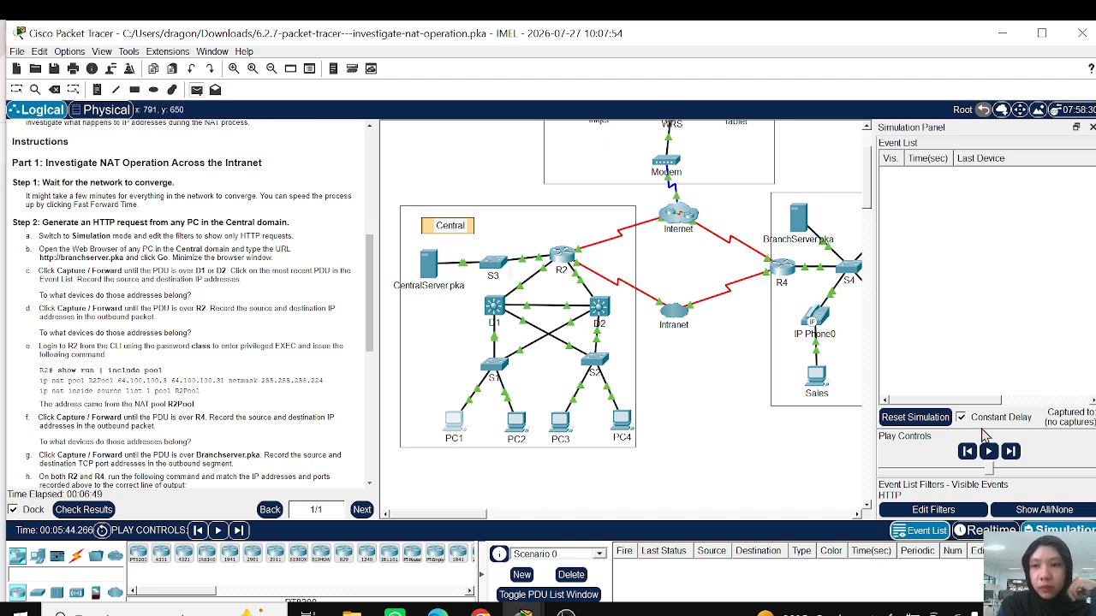
left_click(1010, 451)
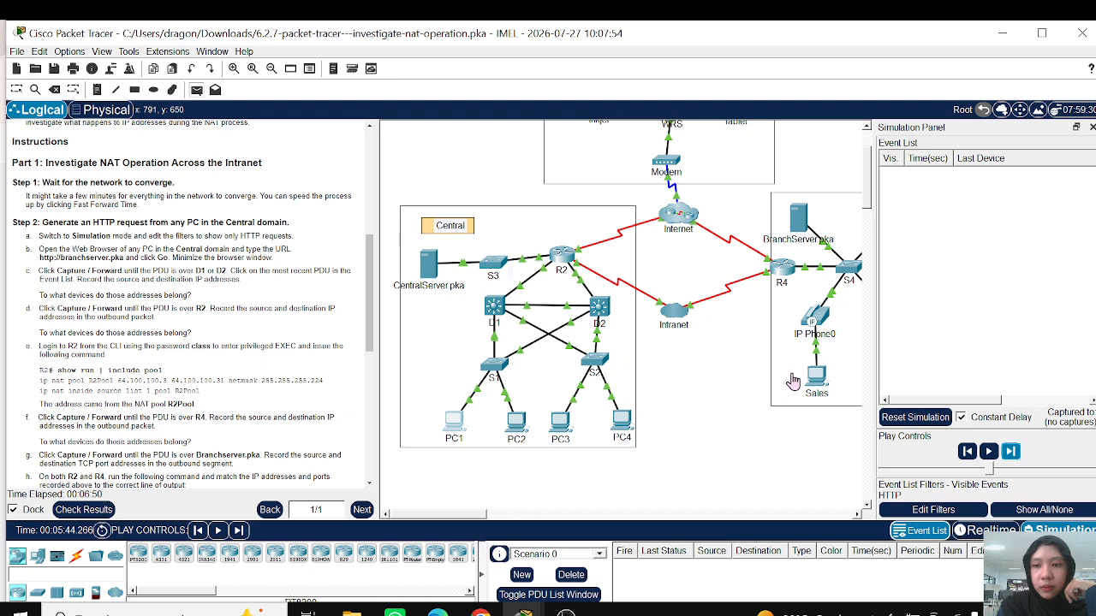
left_click(575, 259)
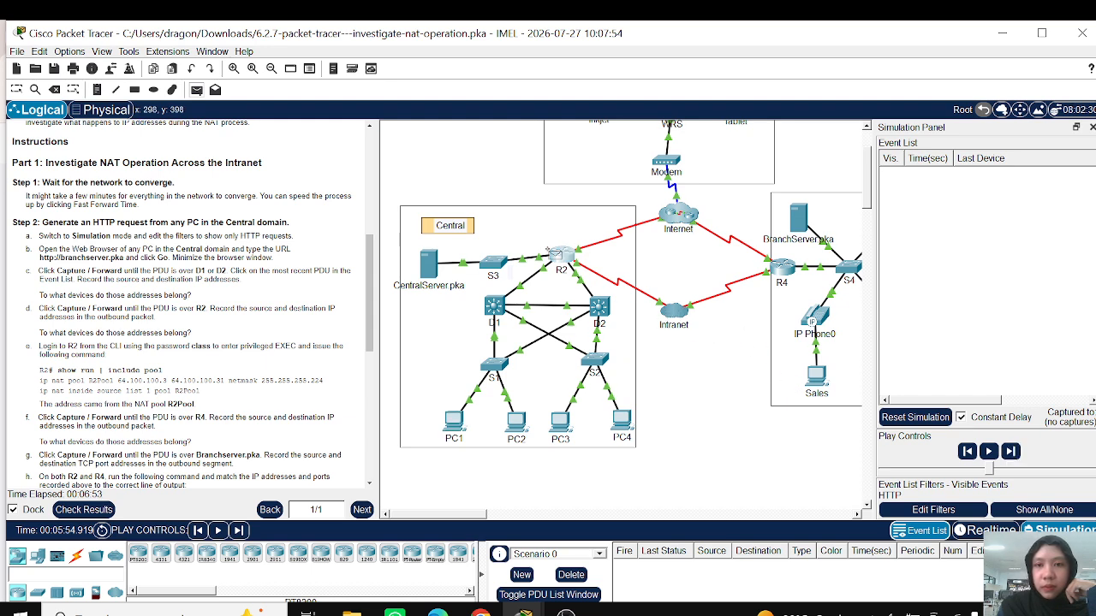
left_click(601, 306)
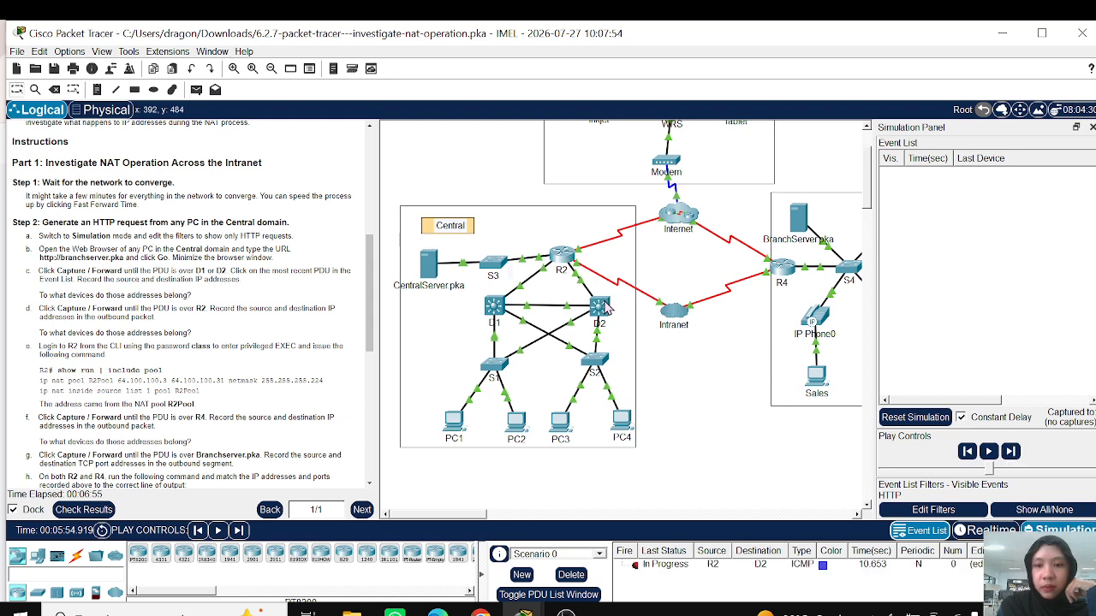
Bring back and enlarge PC1's web browser window, compare it with the Step 2 instructions, and minimize it.
mouse_move(523, 610)
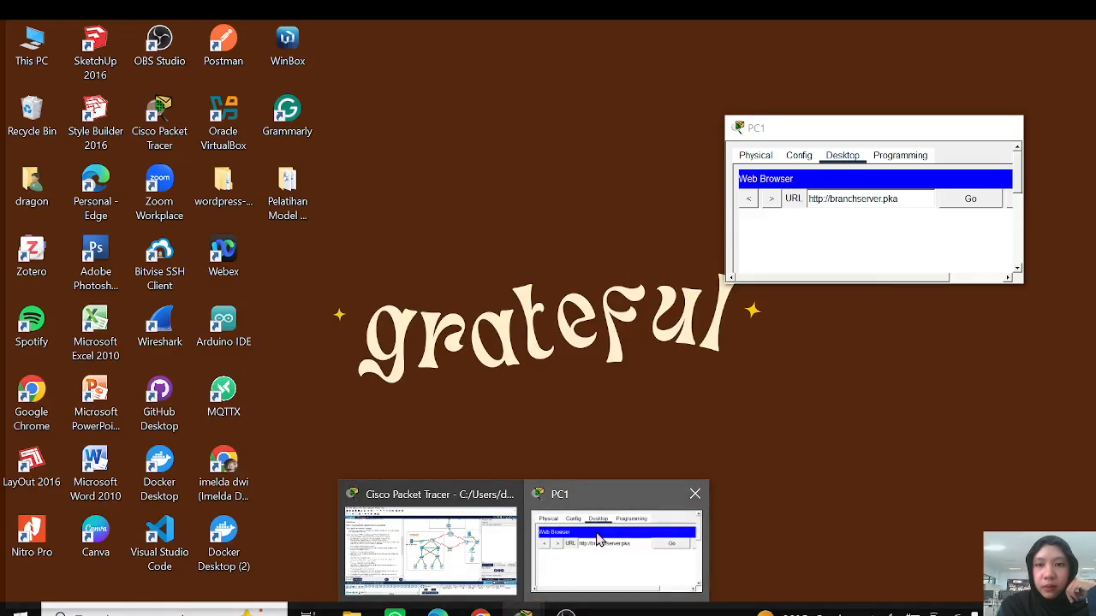
left_click(599, 540)
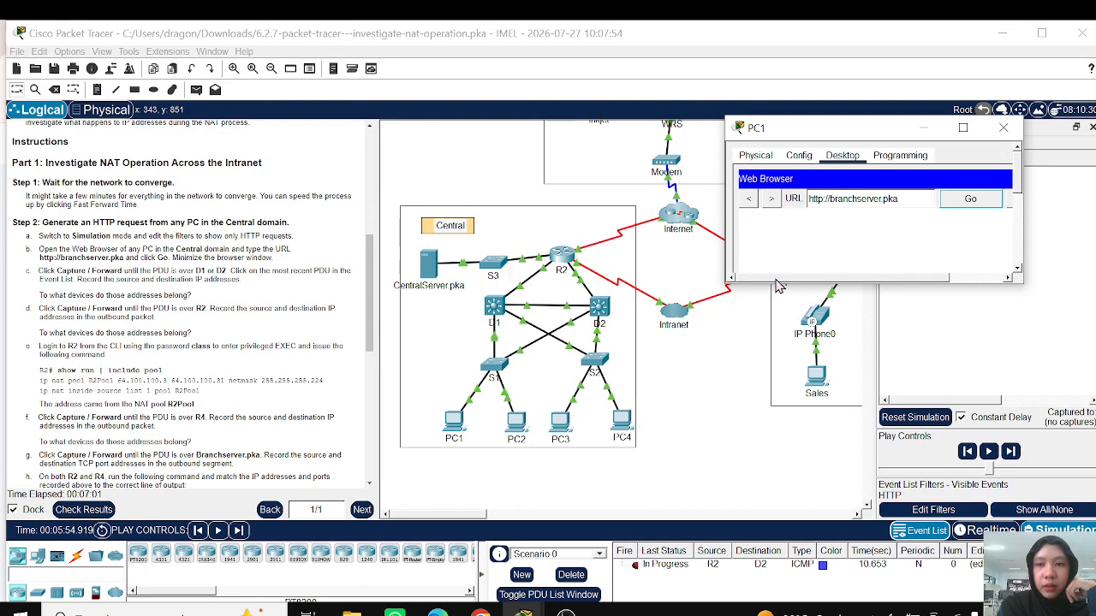
left_click_drag(765, 287, 736, 374)
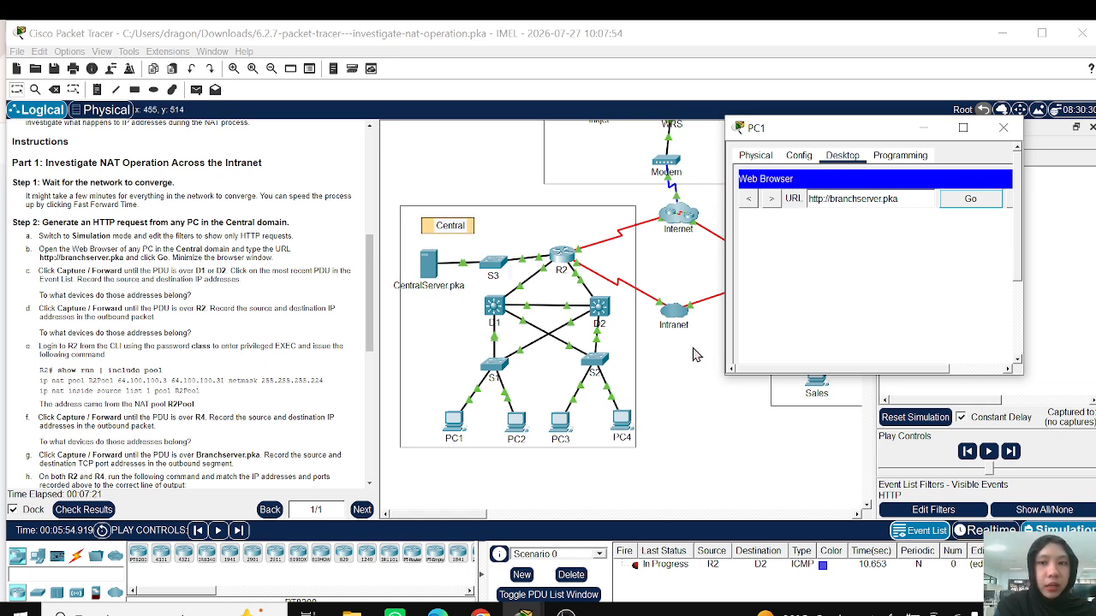
scroll(231, 283, "down", 1)
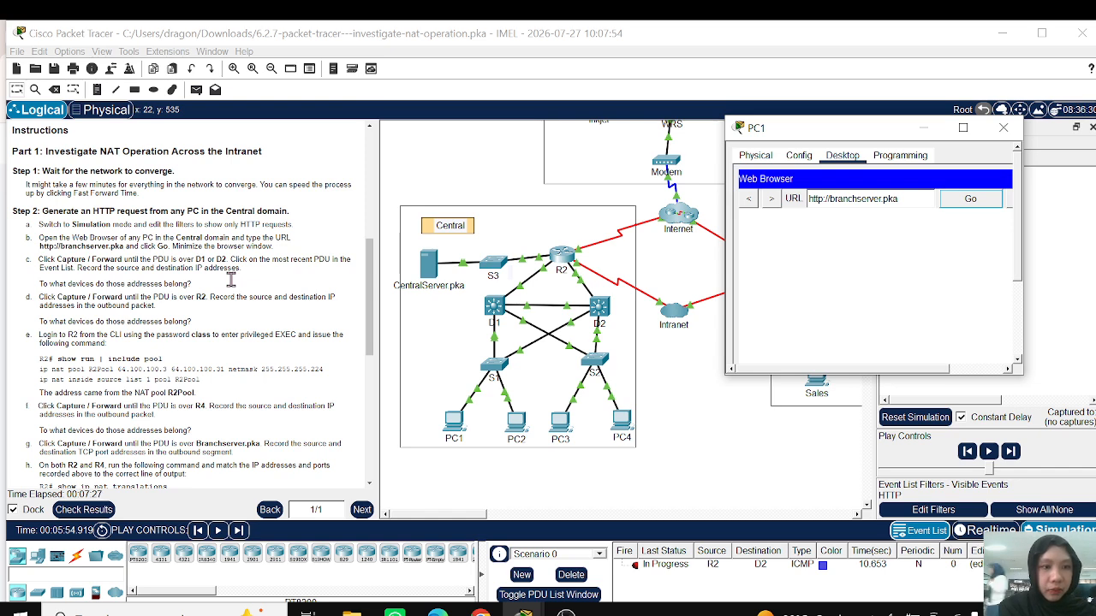
scroll(231, 279, "down", 1)
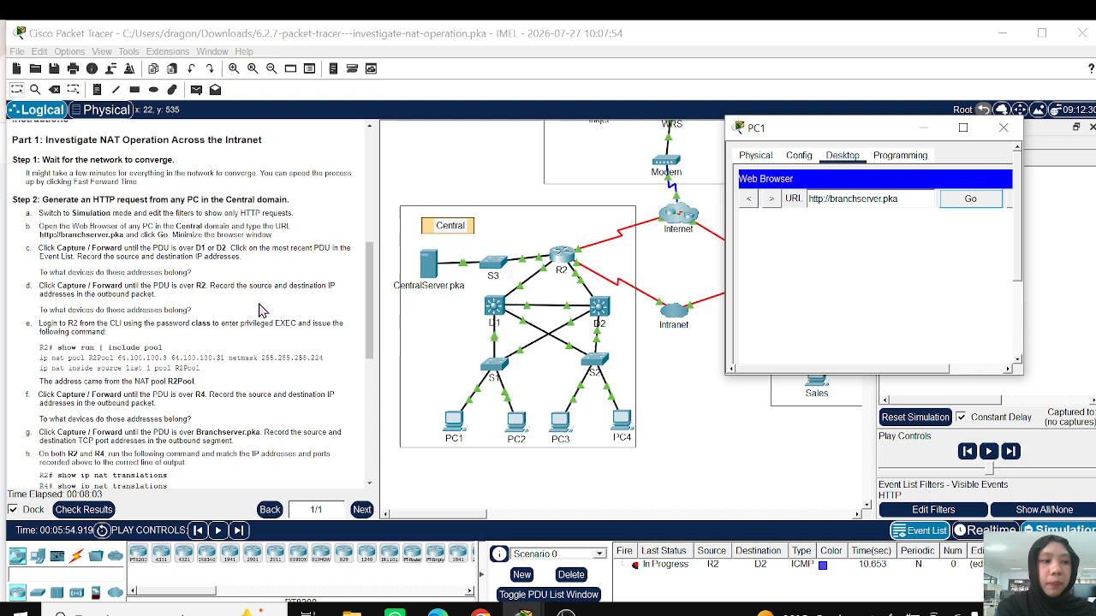
scroll(266, 301, "down", 1)
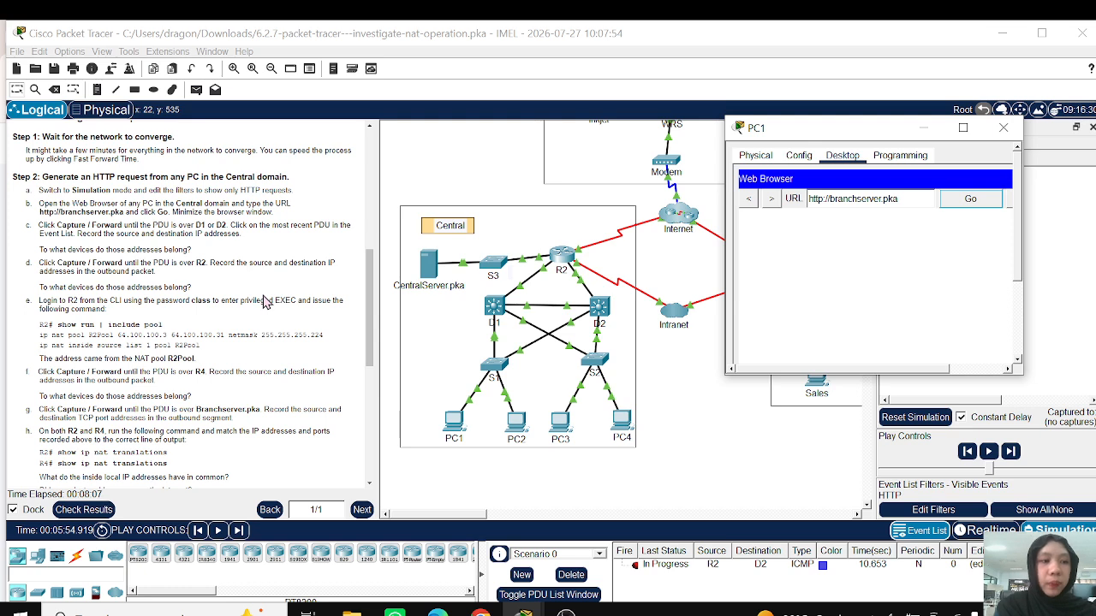
left_click(933, 127)
Open router R2's command line and request privileged EXEC mode with the command ena.
left_click(687, 341)
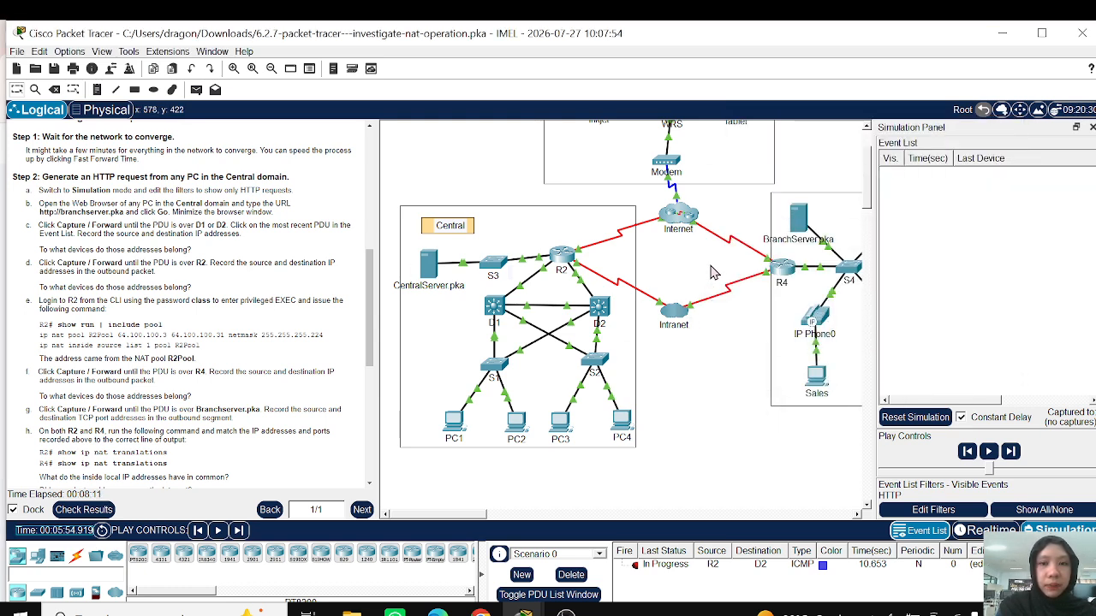
scroll(711, 272, "right", 1)
left_click(516, 265)
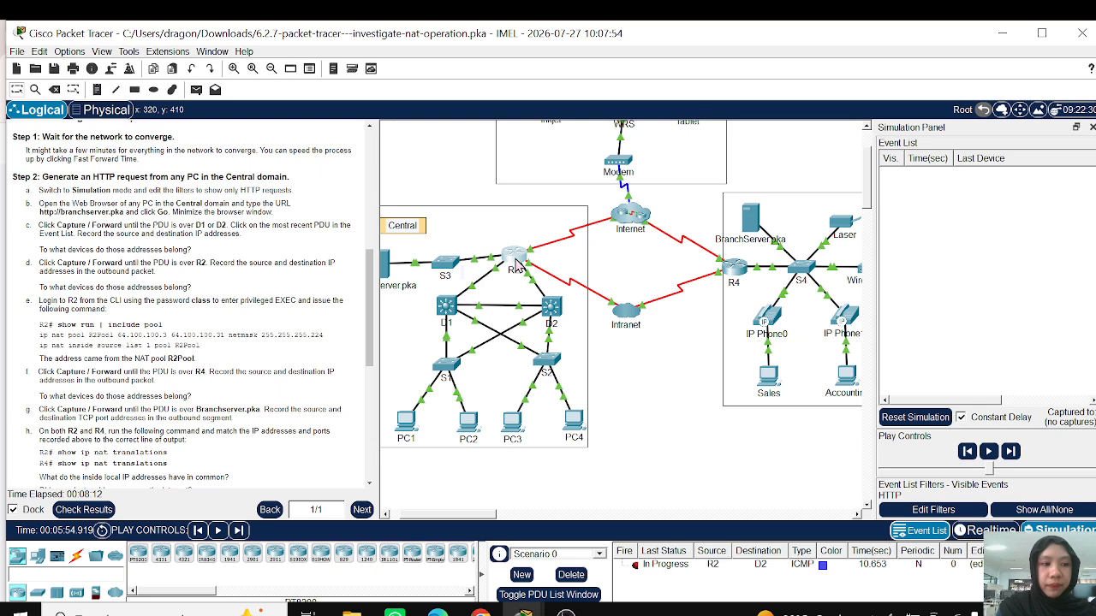
left_click(516, 265)
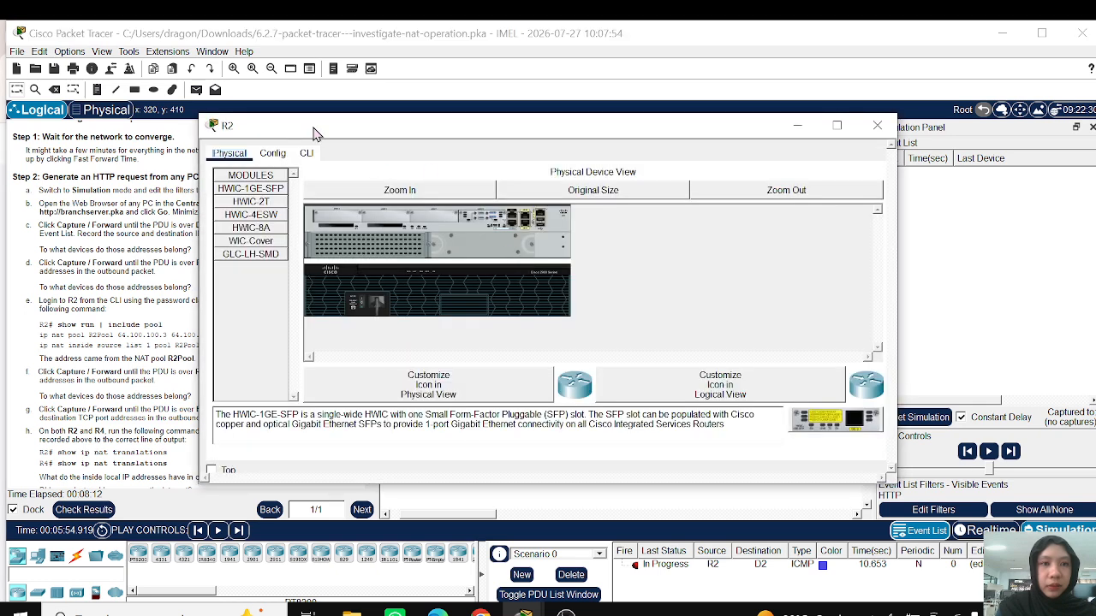
left_click(306, 154)
key("Return")
key("Return")
key("Return")
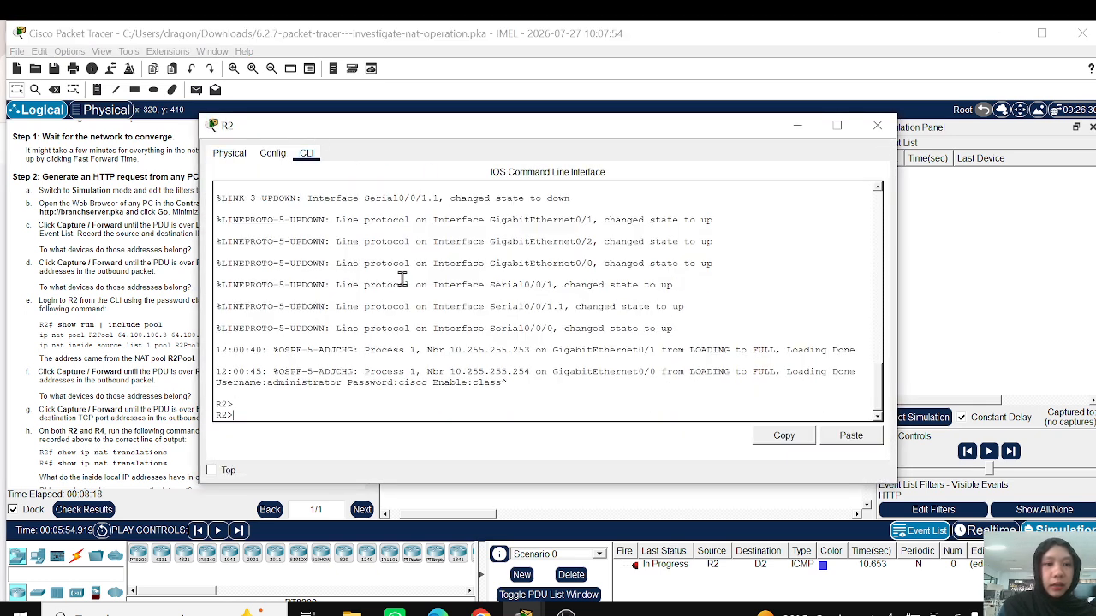
type("ena")
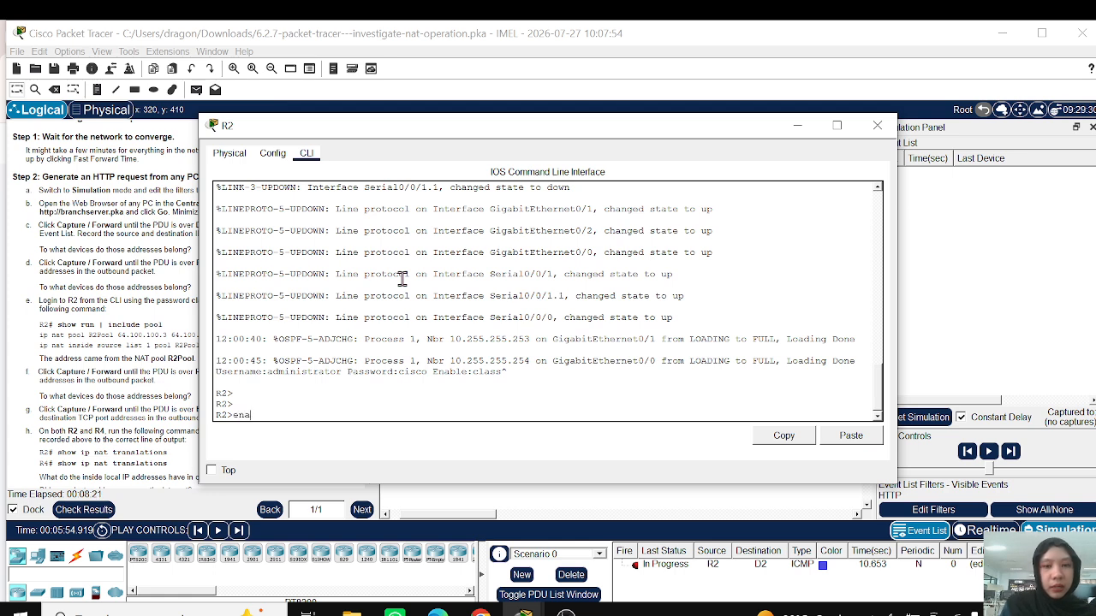
key("Return")
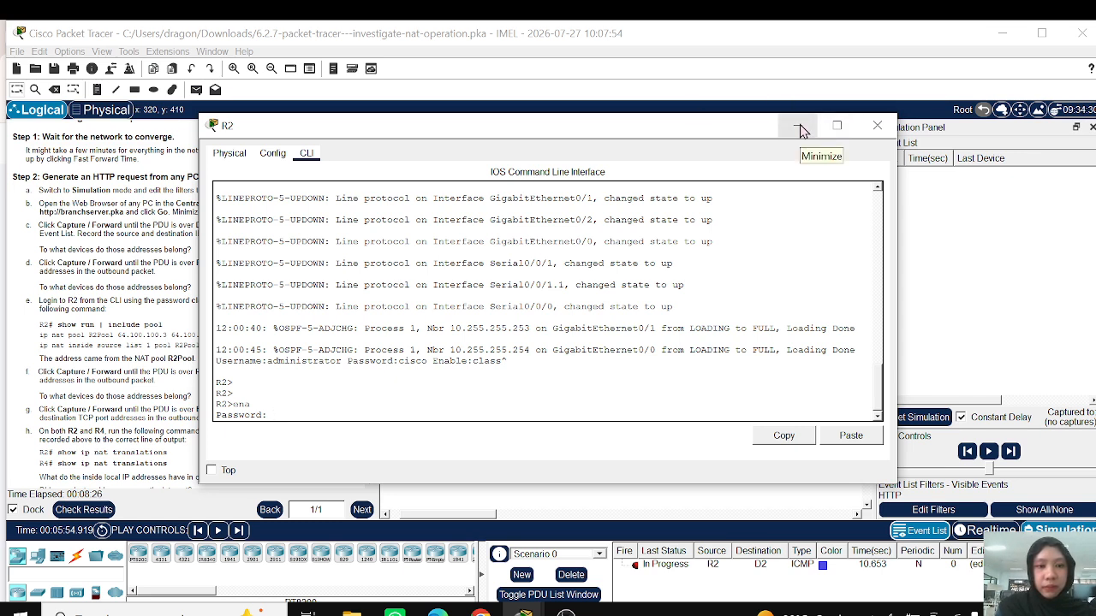
Close and reopen R2's window and try to get through the pending enable password prompts.
left_click(877, 126)
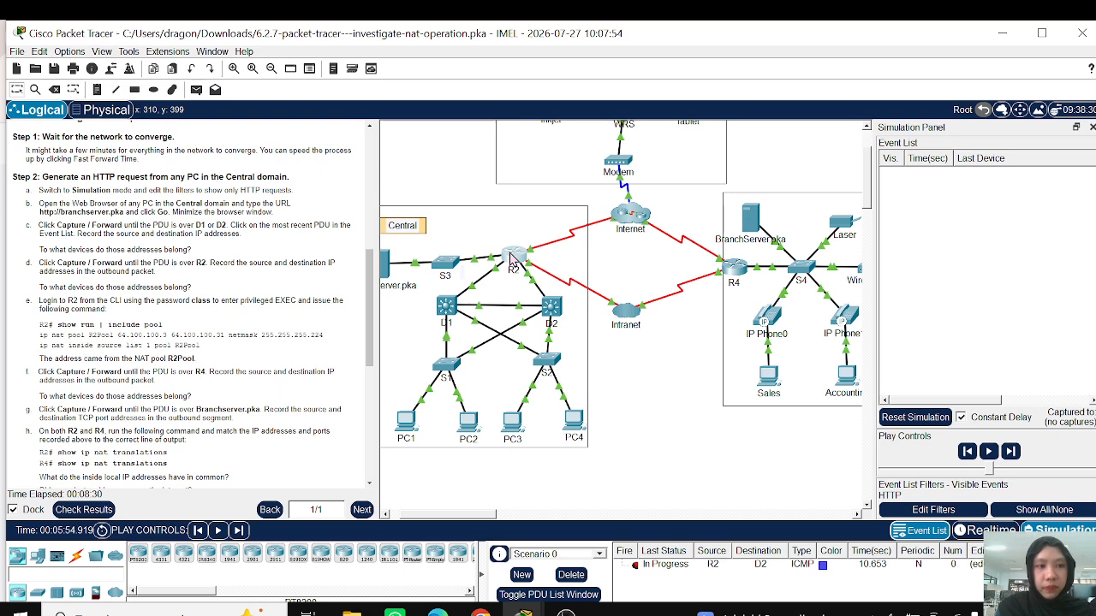
left_click(511, 257)
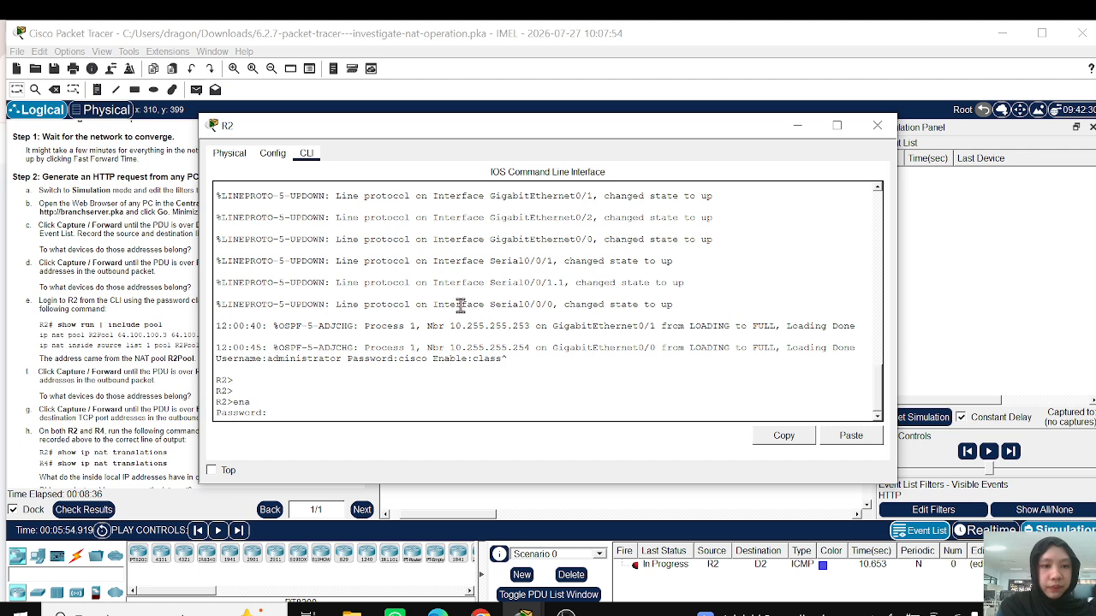
key("Return")
key("Return")
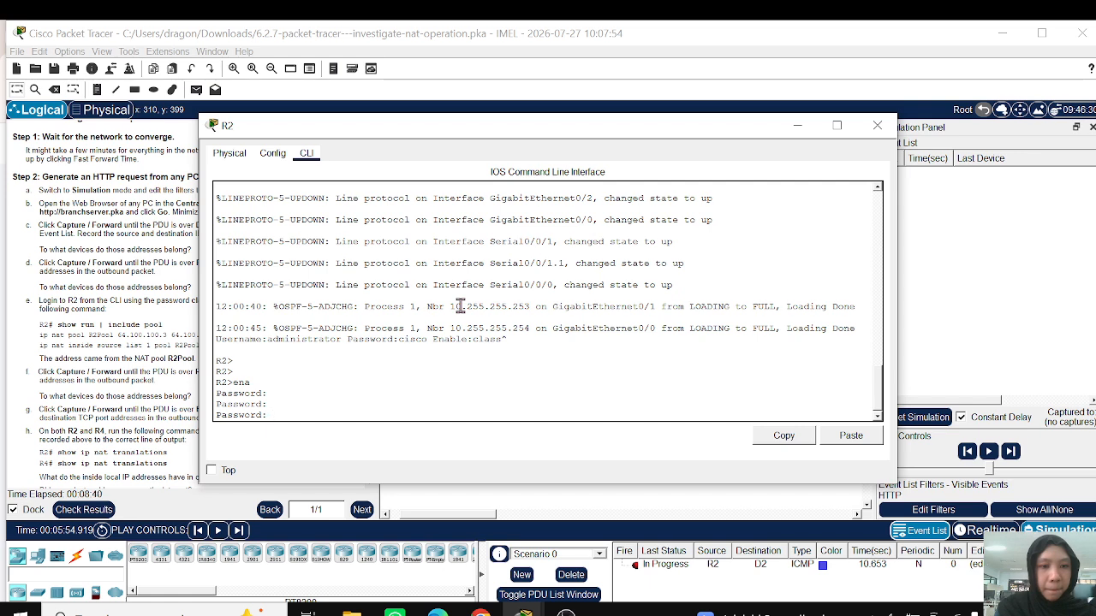
key("Return")
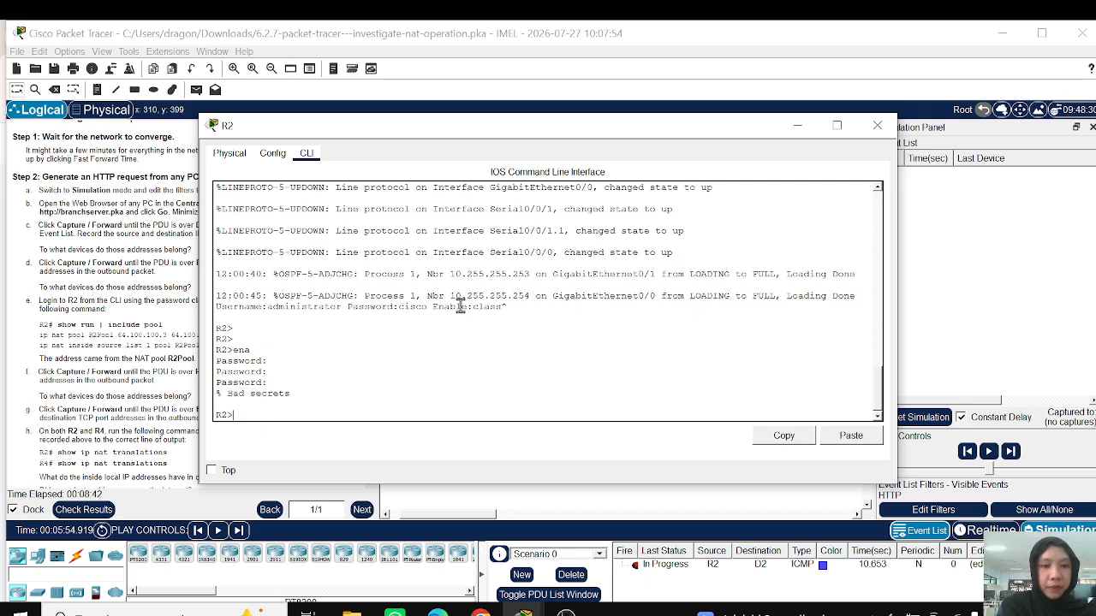
key("Return")
key("Return")
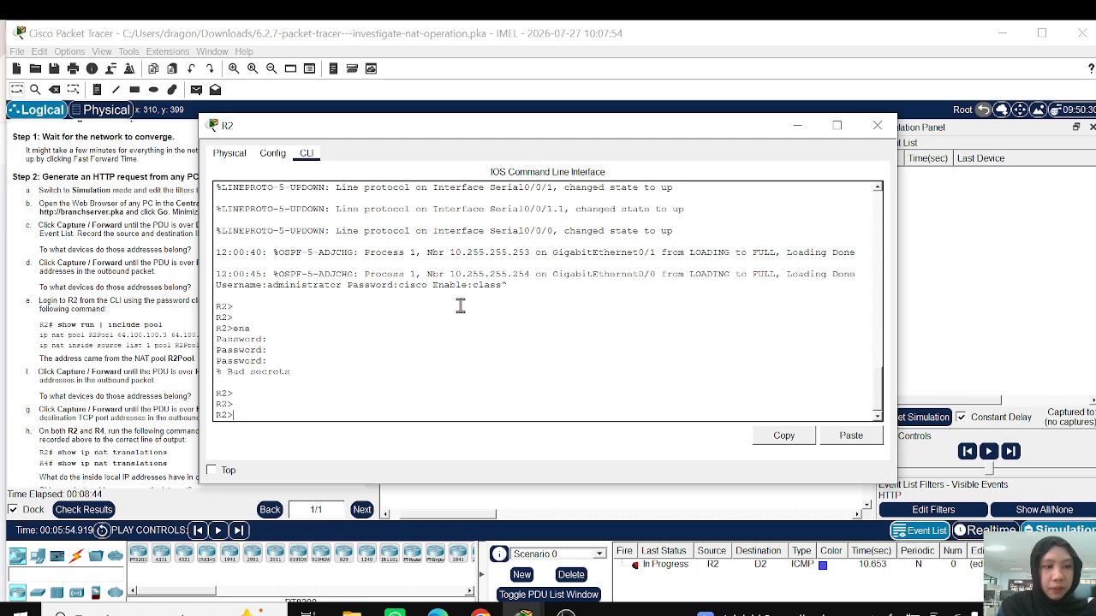
Try to list R2's NAT pool configuration from the user EXEC prompt with sh run | include pool.
type("sh run \"")
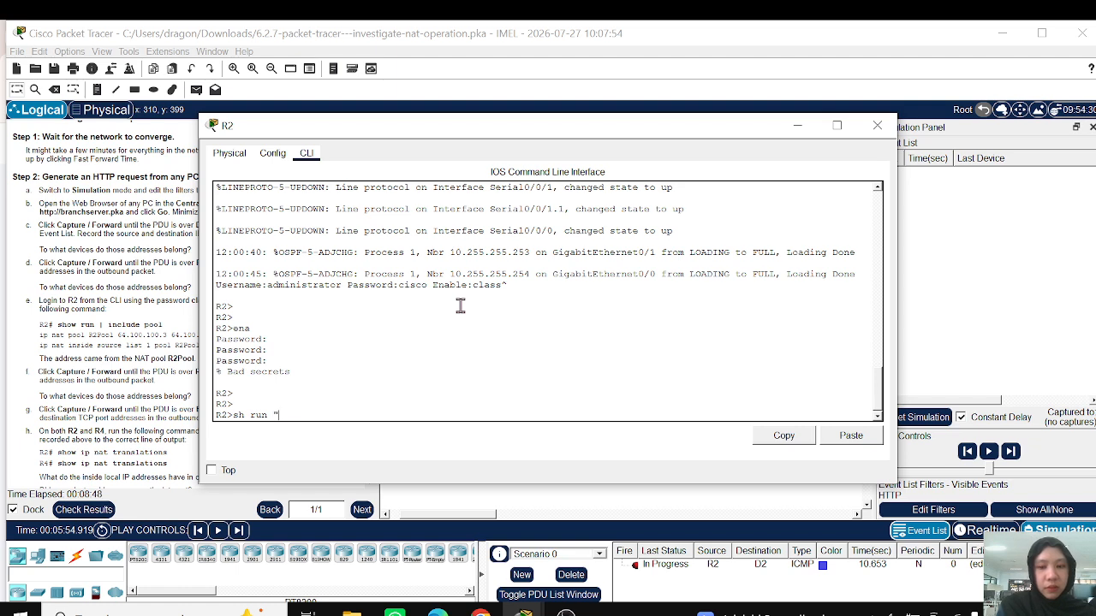
key("BackSpace")
type("| in")
key("Tab")
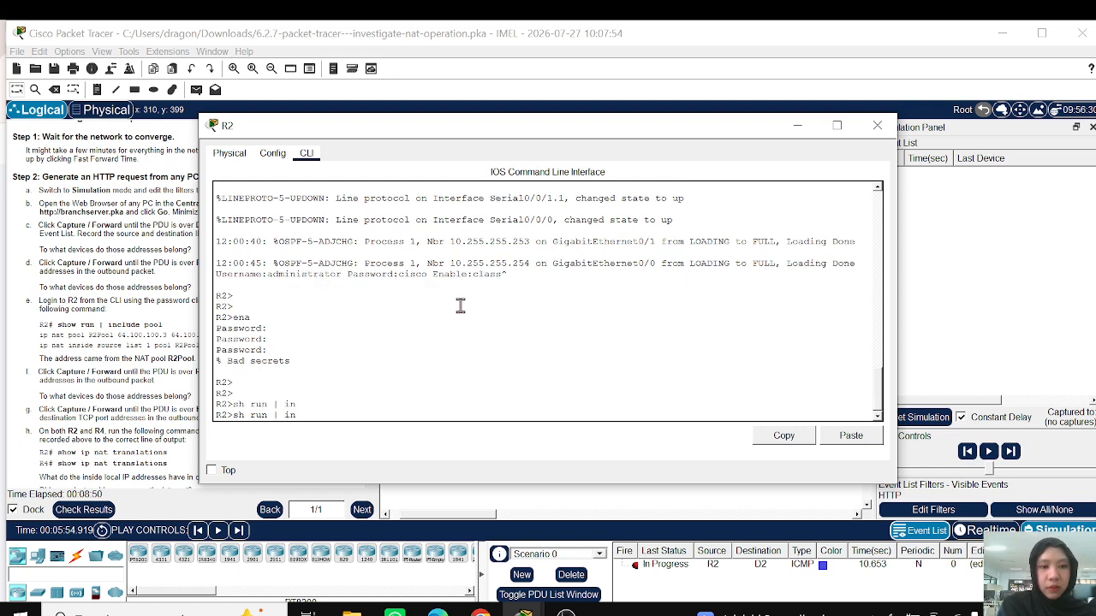
type("c")
key("Tab")
type("l")
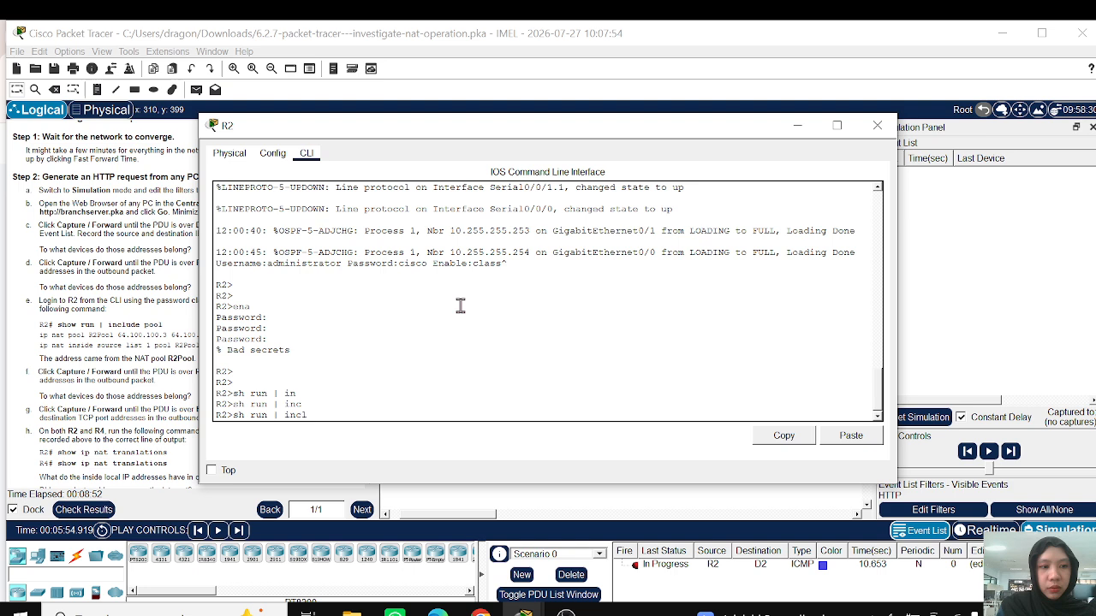
type("ude")
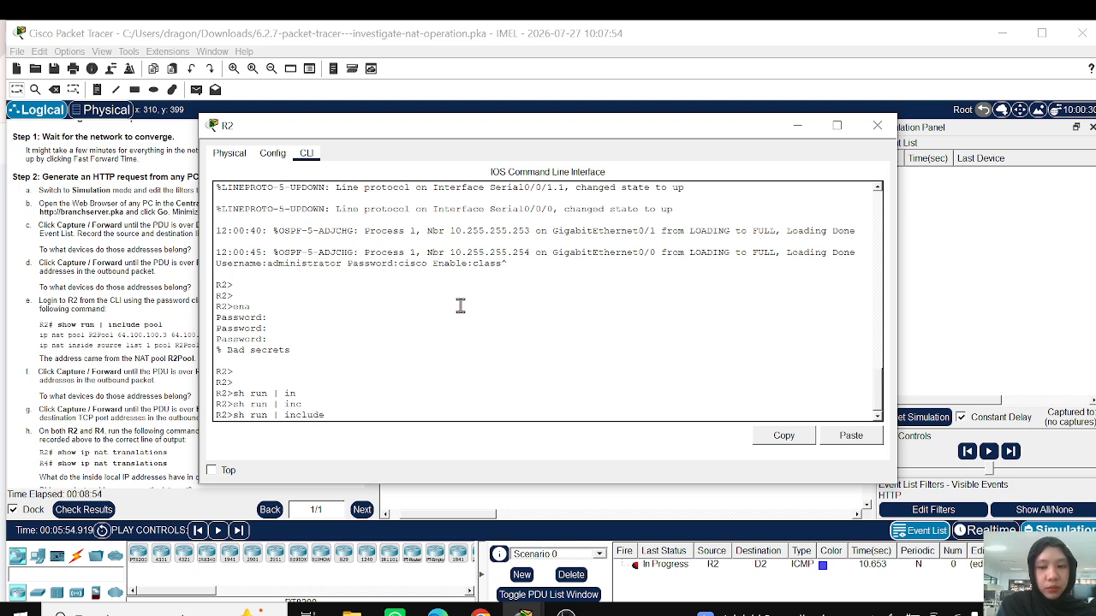
type(" po")
key("Tab")
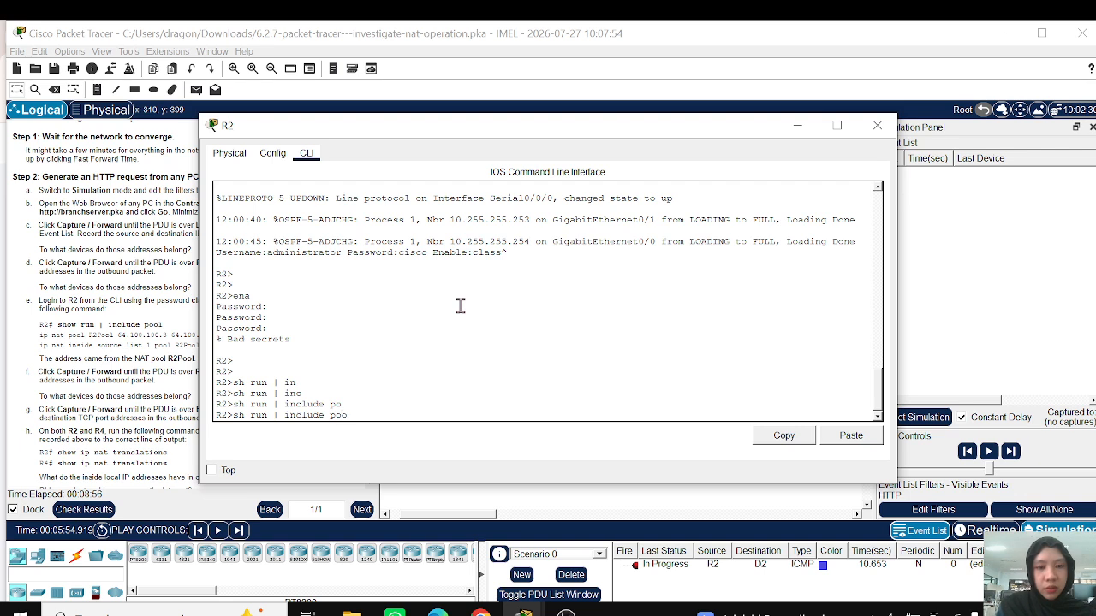
type("ol")
key("Return")
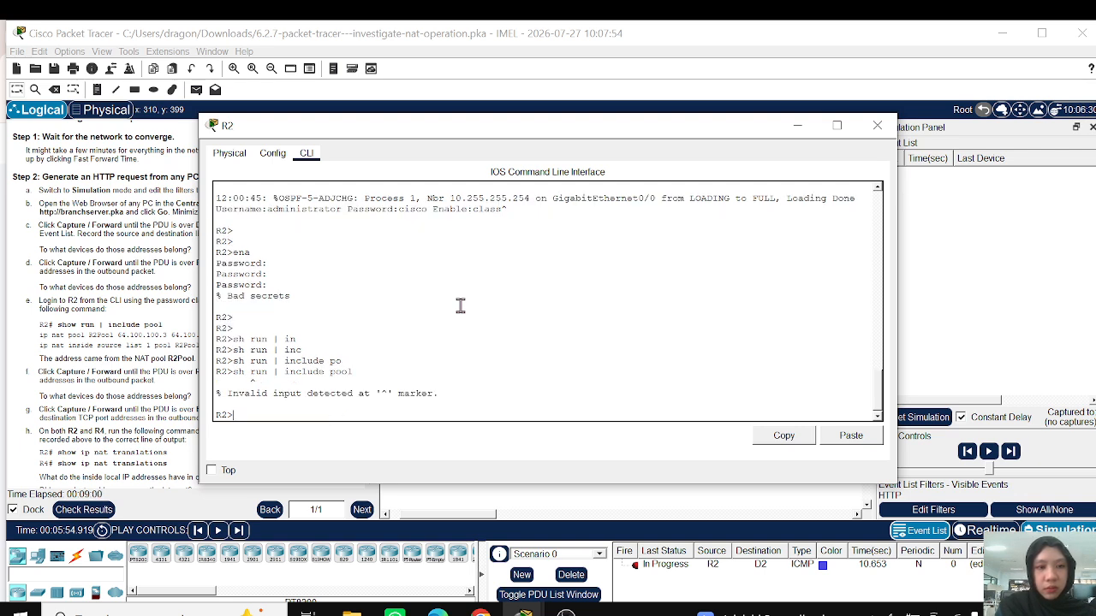
Return to the activity instructions and reread Part 1, especially the Step 2 tasks on generating the HTTP request.
left_click(152, 230)
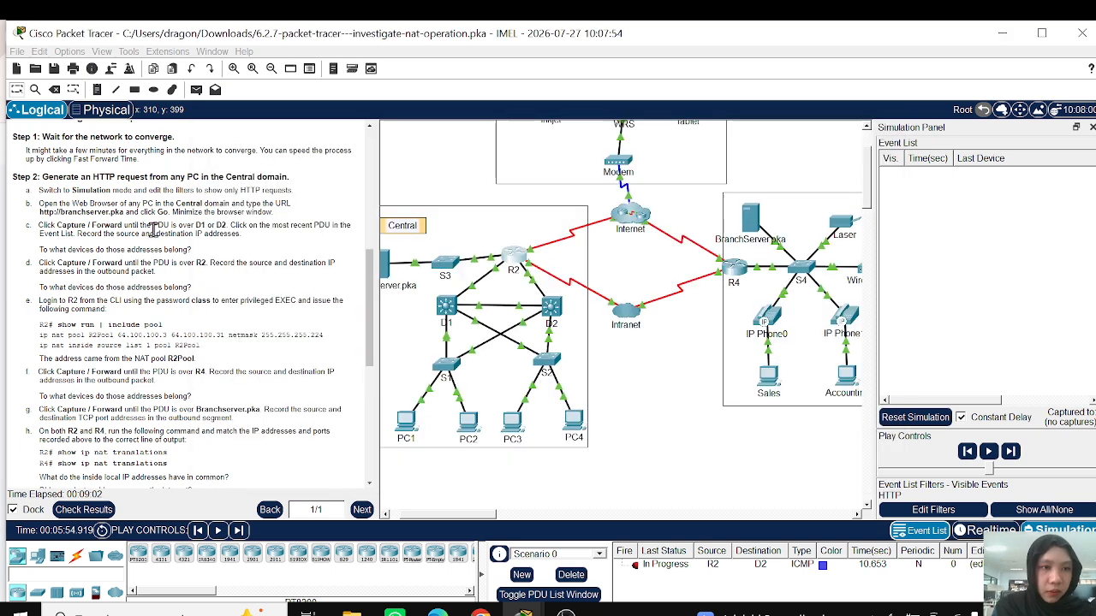
scroll(152, 229, "up", 3)
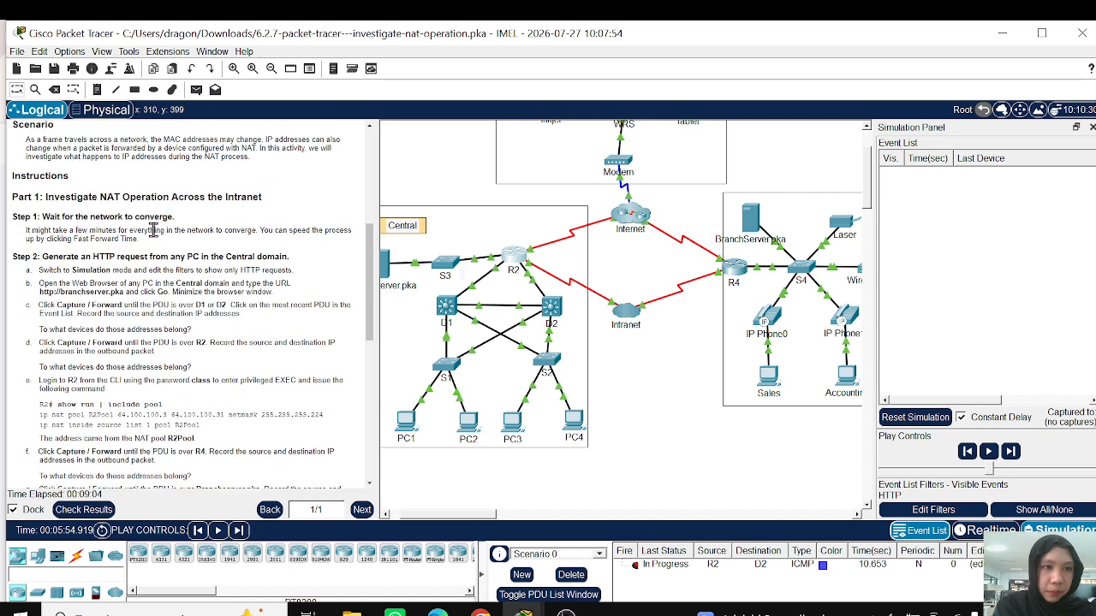
scroll(152, 229, "up", 1)
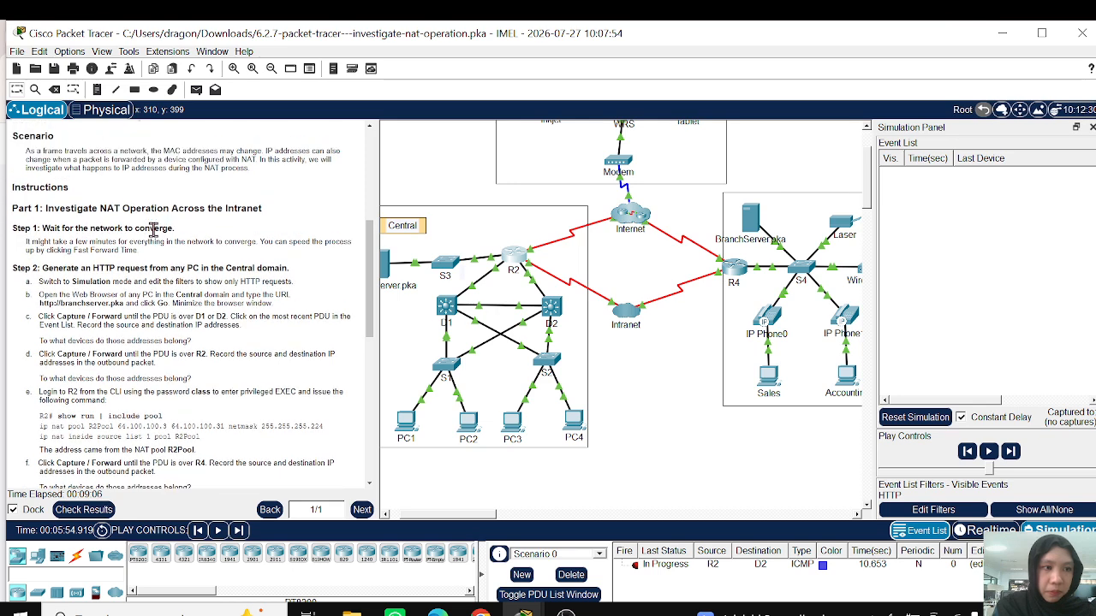
scroll(152, 230, "down", 1)
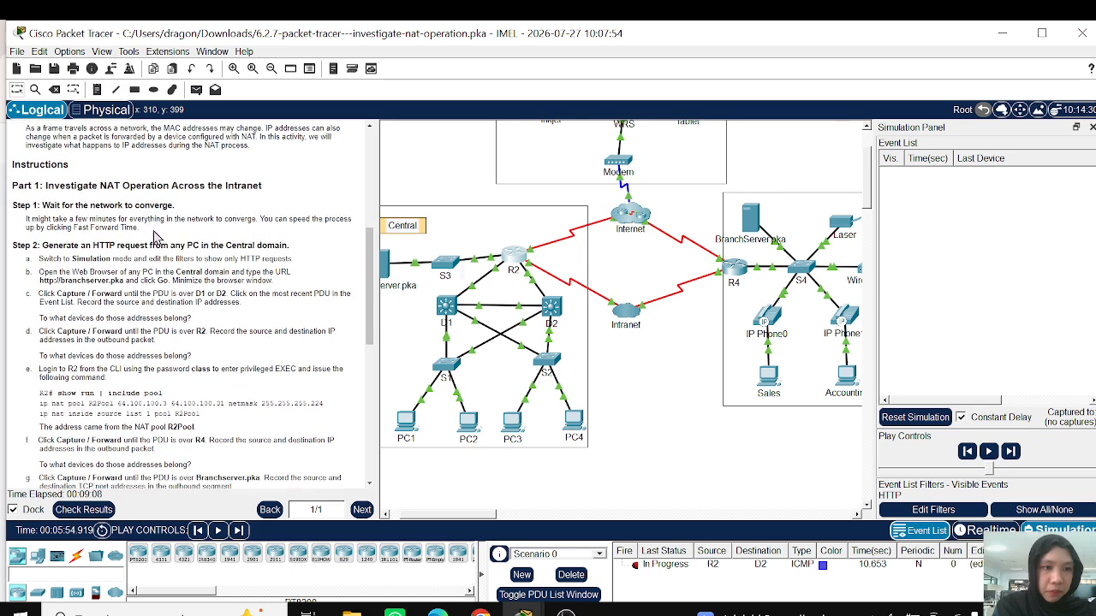
scroll(154, 236, "down", 1)
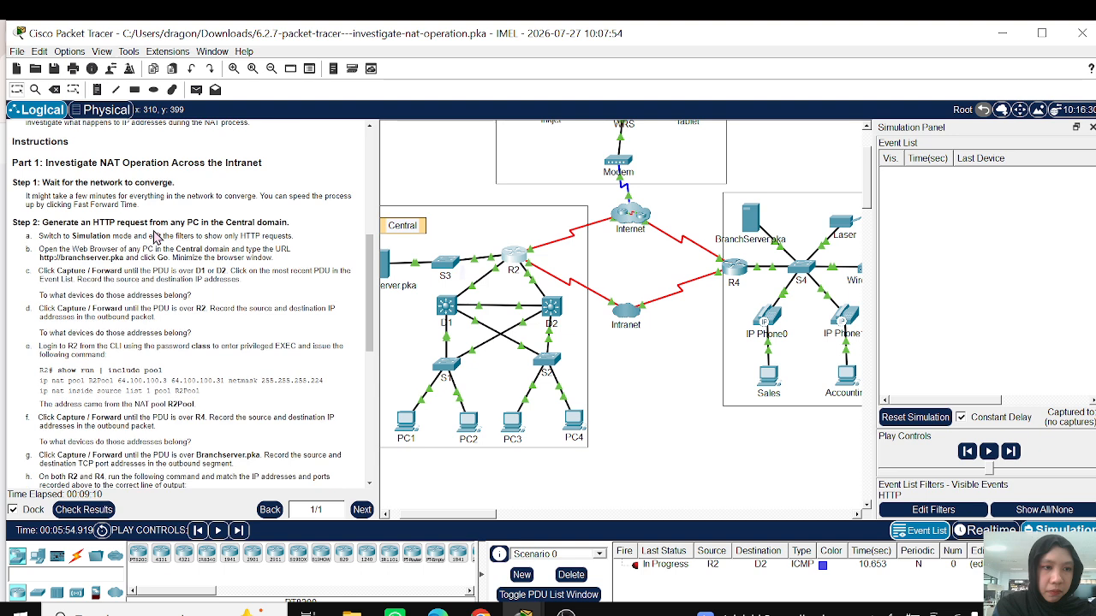
scroll(154, 236, "down", 1)
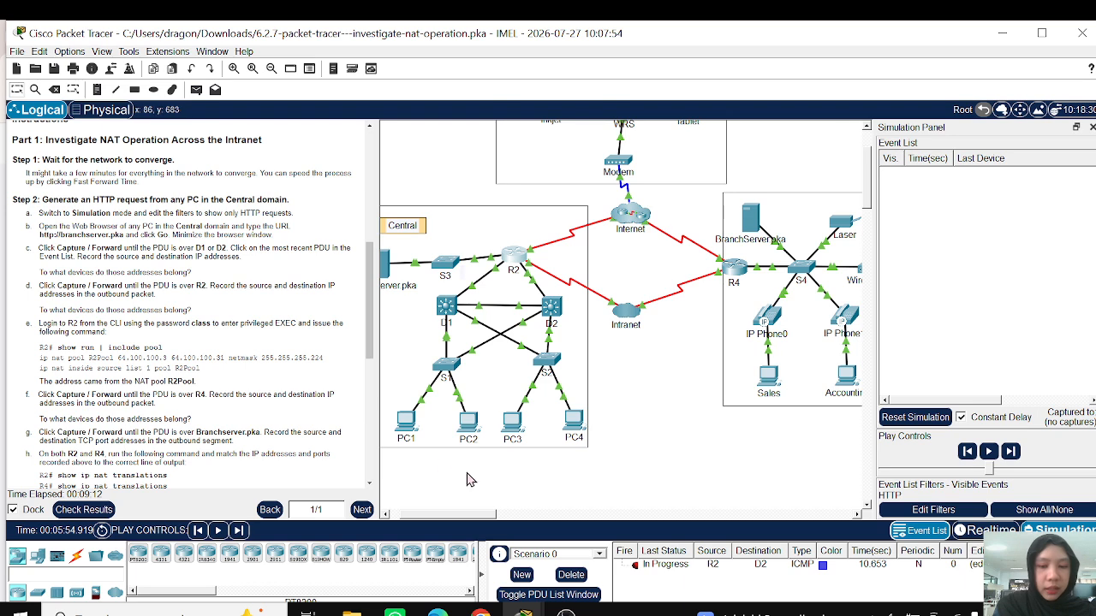
Return to router R2's command line and enter privileged EXEC mode with ena and the enable password.
mouse_move(524, 609)
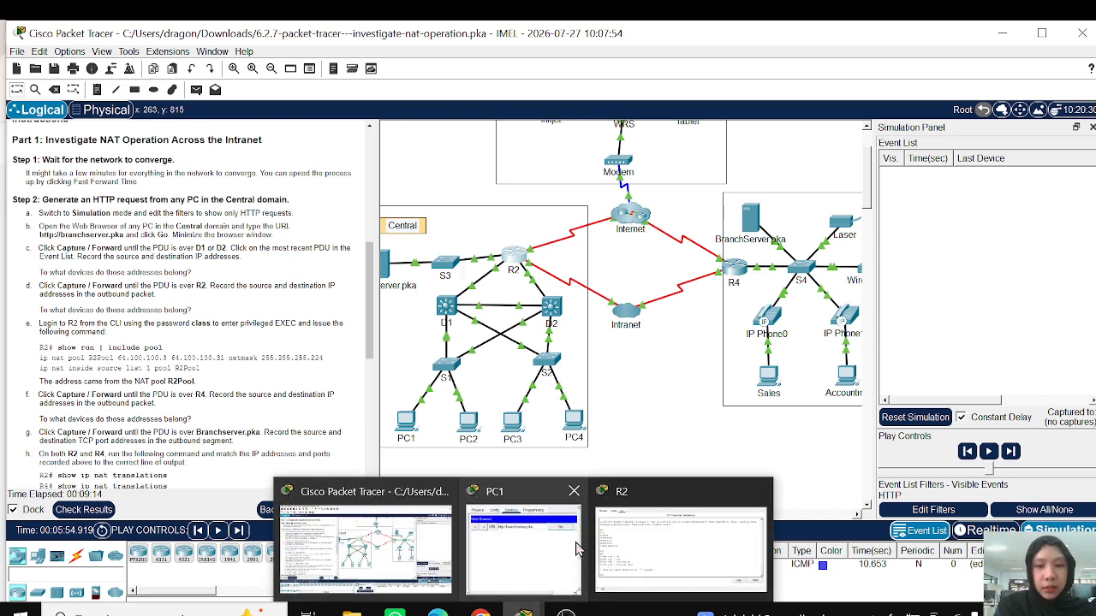
left_click(625, 547)
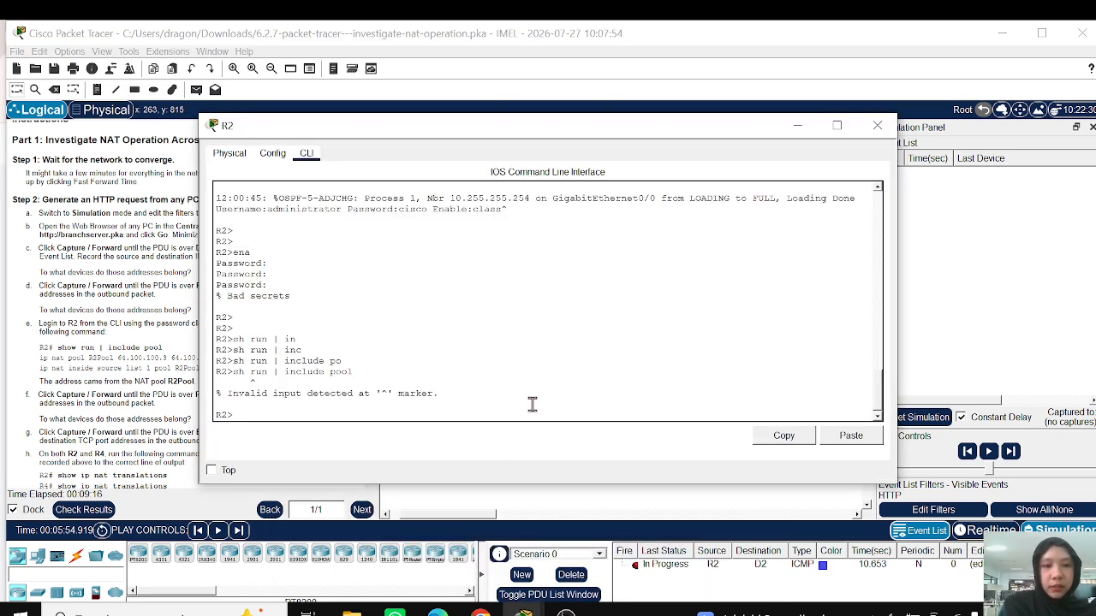
key("Return")
type("en")
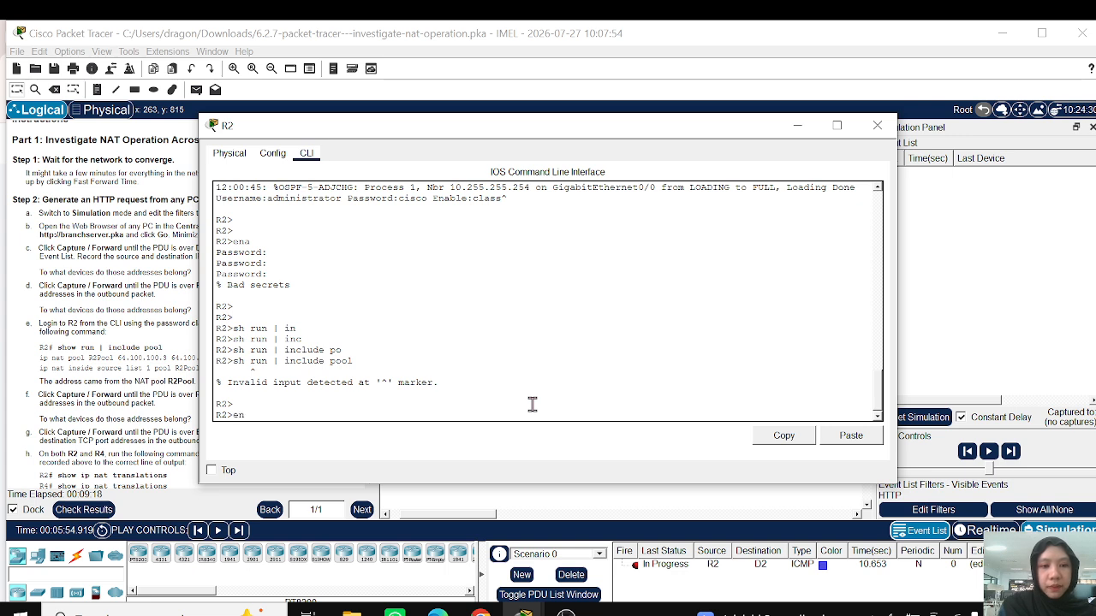
type("a")
key("Return")
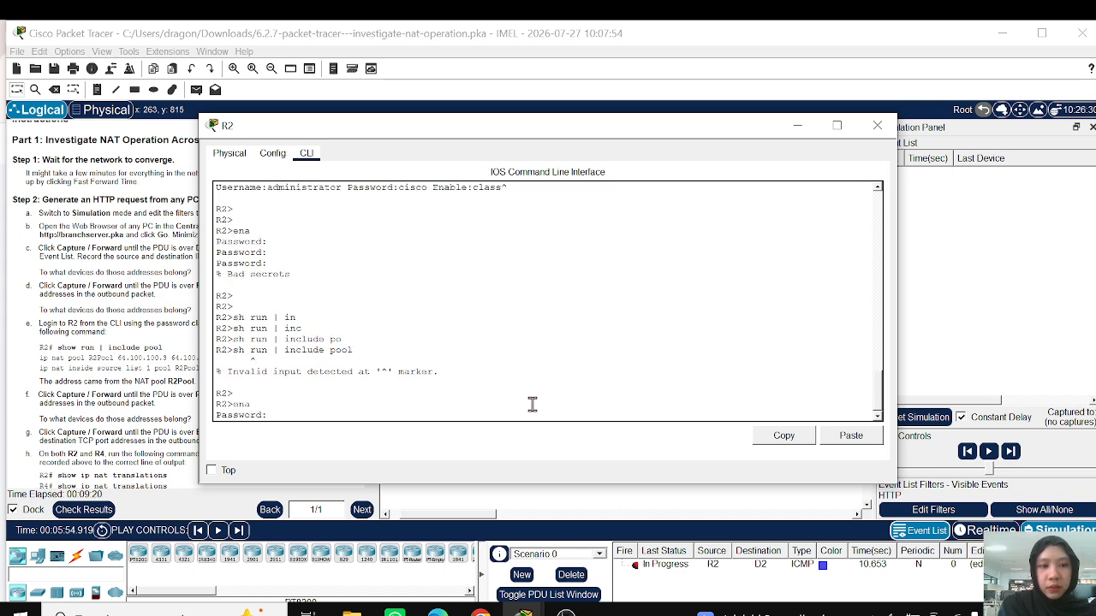
key("Return")
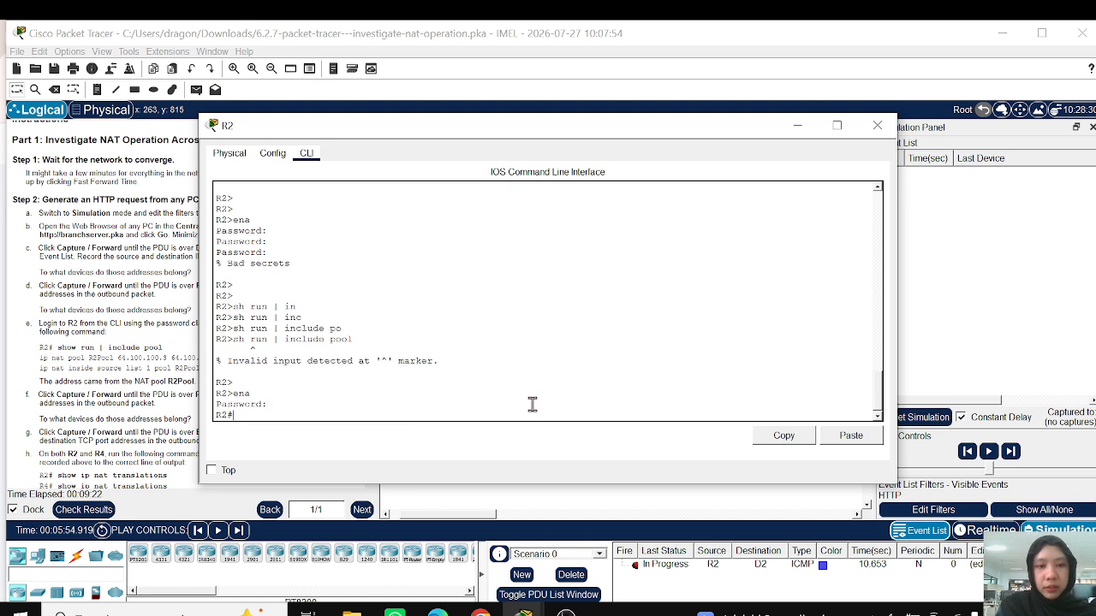
List R2's NAT pool configuration with sh run | include pool and compare it with Step 2 of the activity instructions.
type("sh run | include pool")
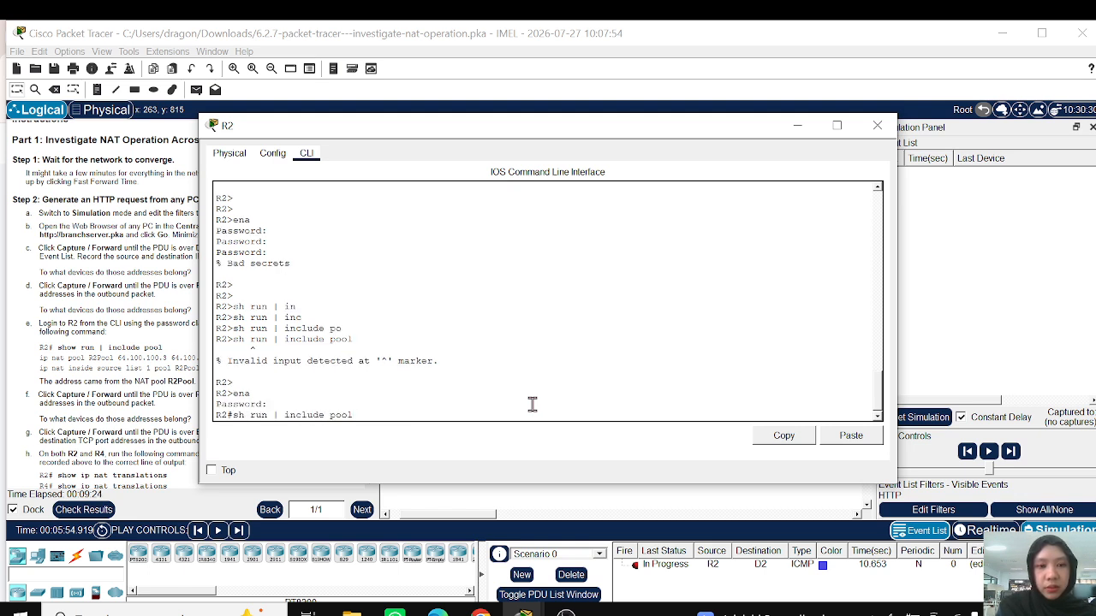
key("Return")
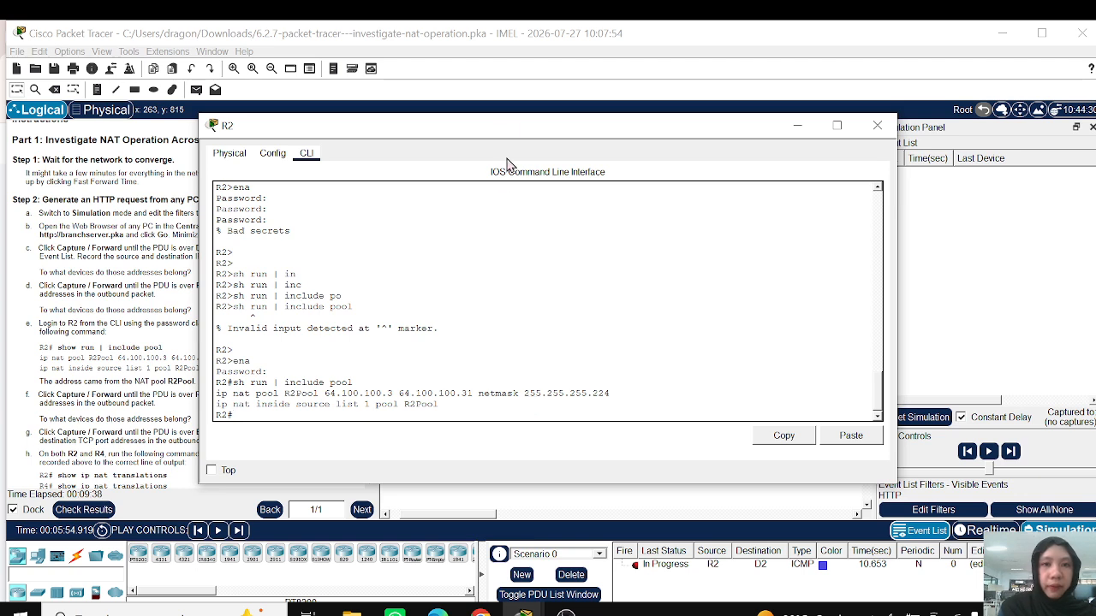
left_click_drag(508, 132, 750, 157)
scroll(268, 268, "down", 3)
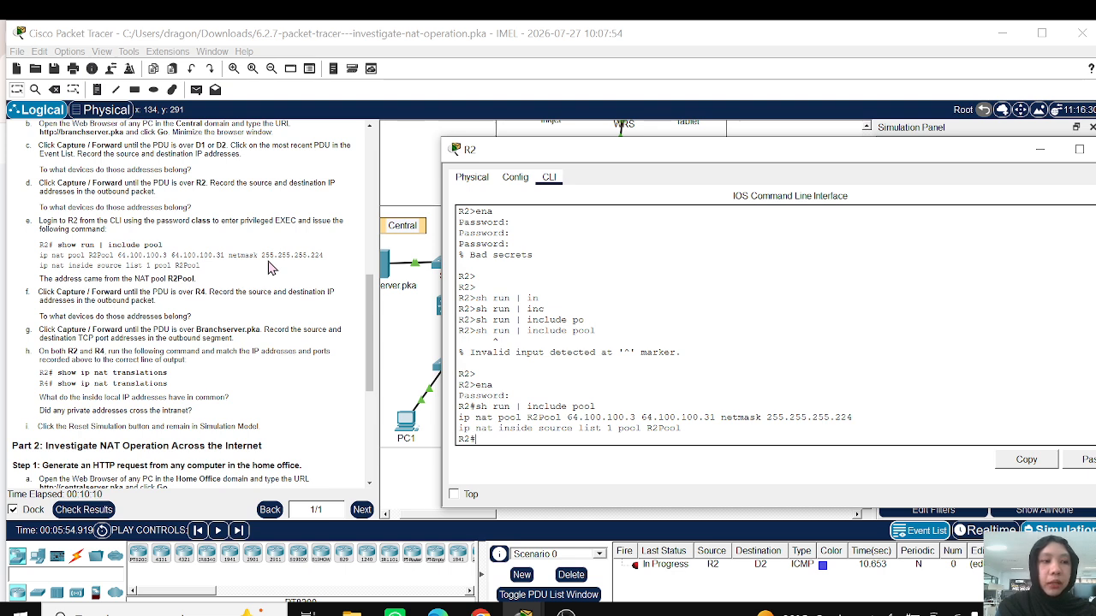
left_click(268, 262)
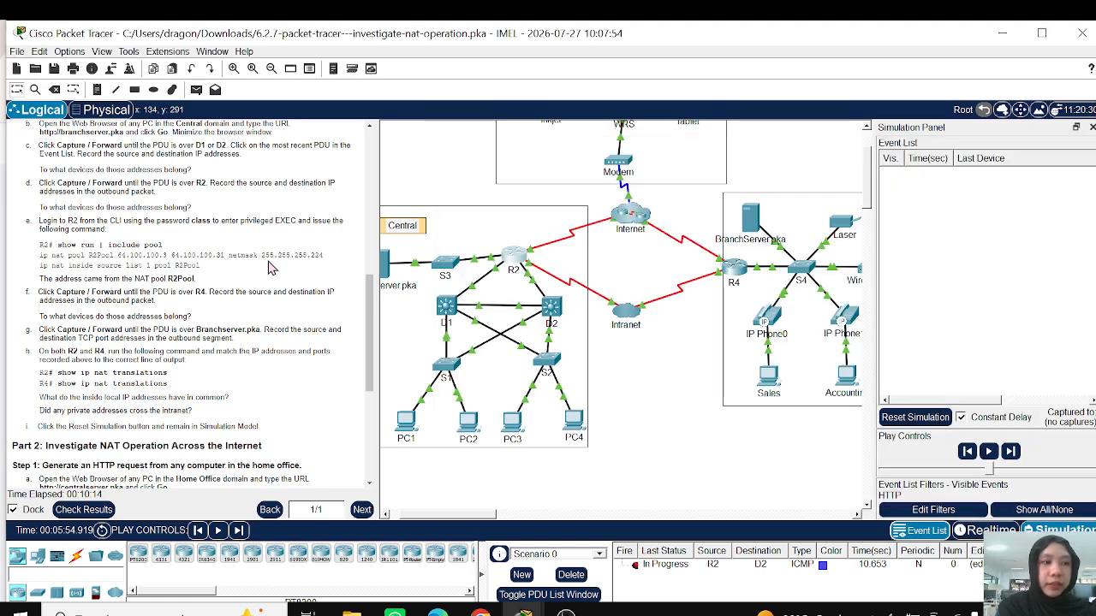
scroll(269, 267, "down", 1)
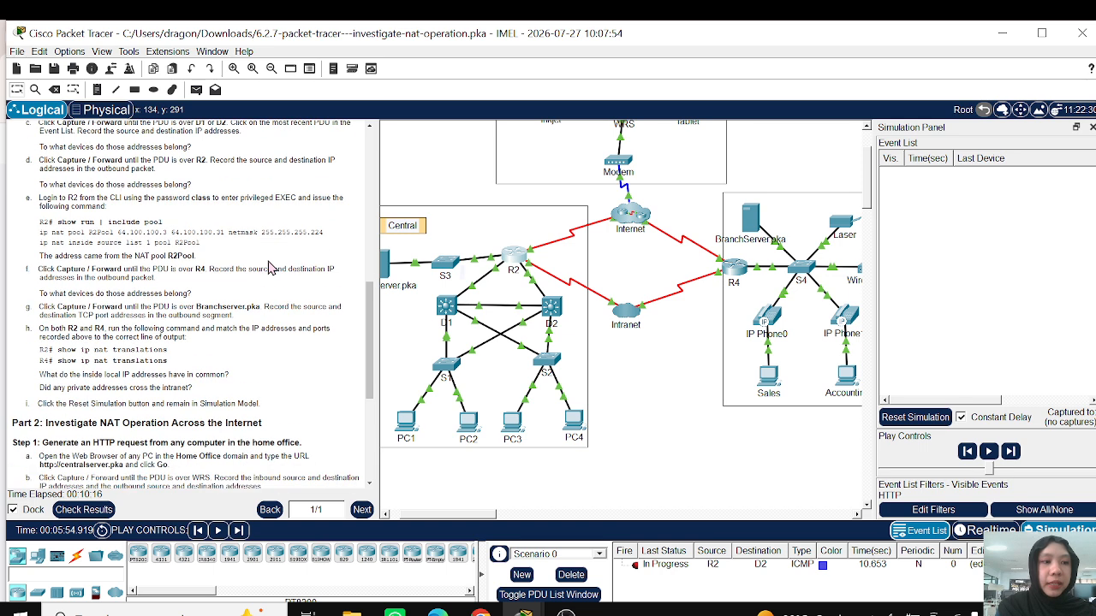
scroll(269, 267, "down", 1)
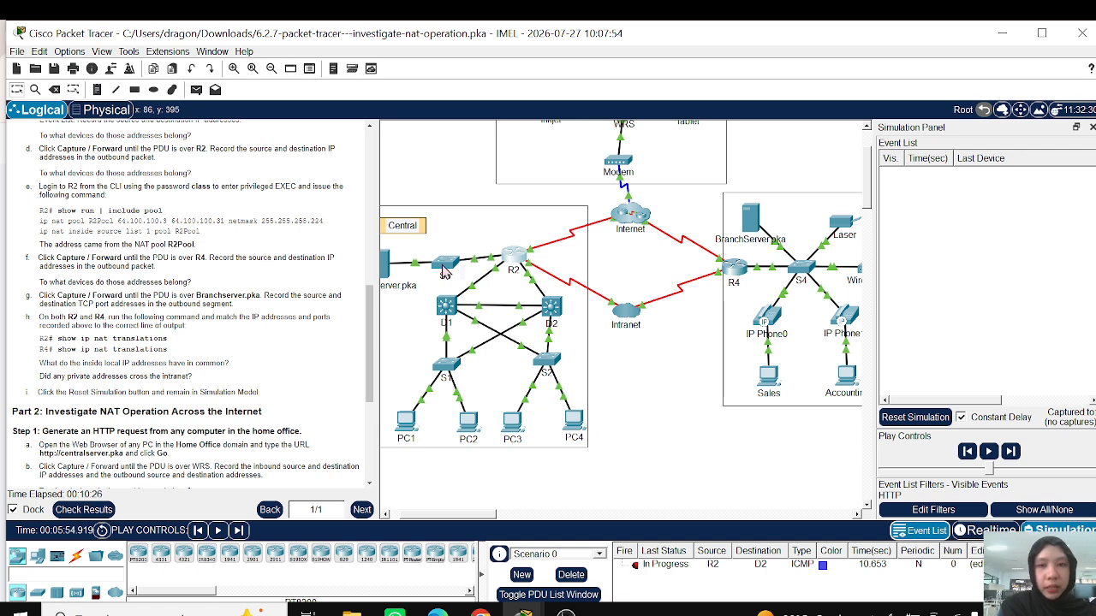
Display R2's NAT translation table from its privileged EXEC prompt with sh ip nat translations.
left_click(512, 261)
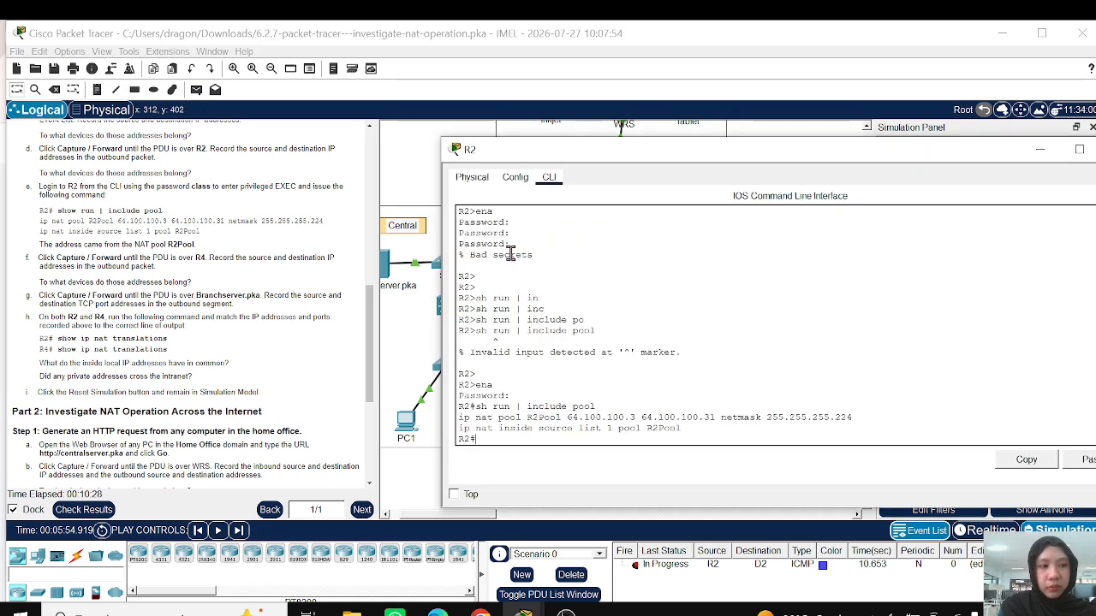
double_click(512, 257)
key("Return")
key("Return")
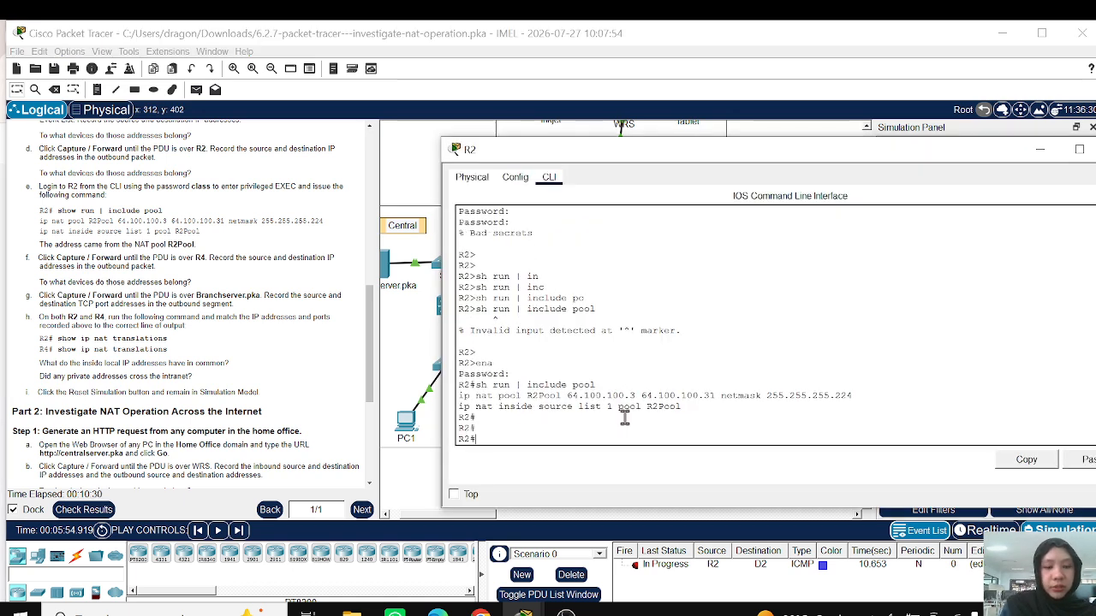
type("sh ip n")
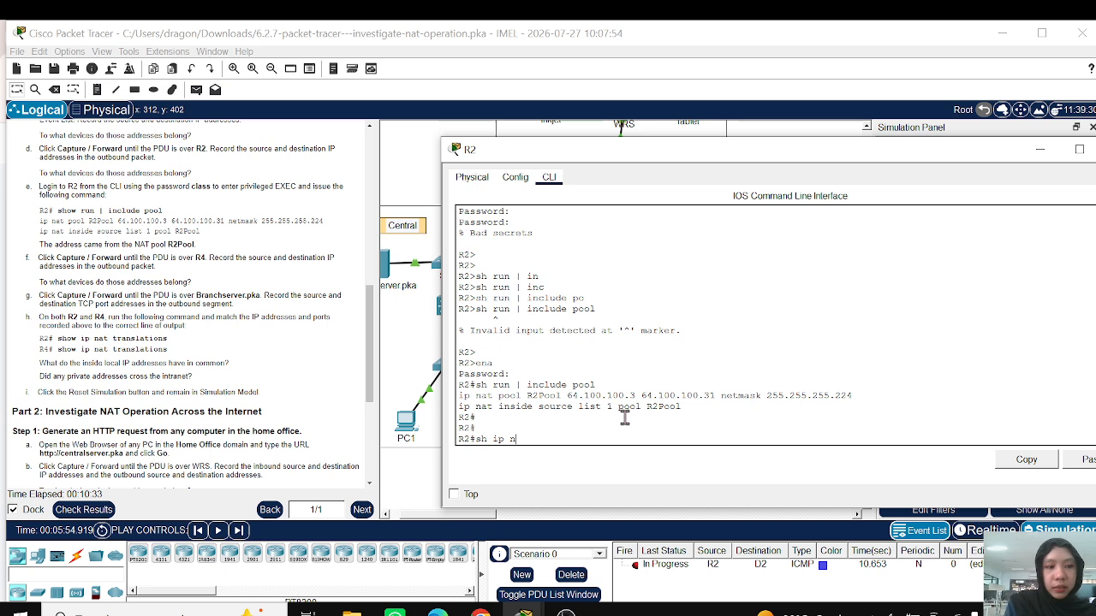
key("Tab")
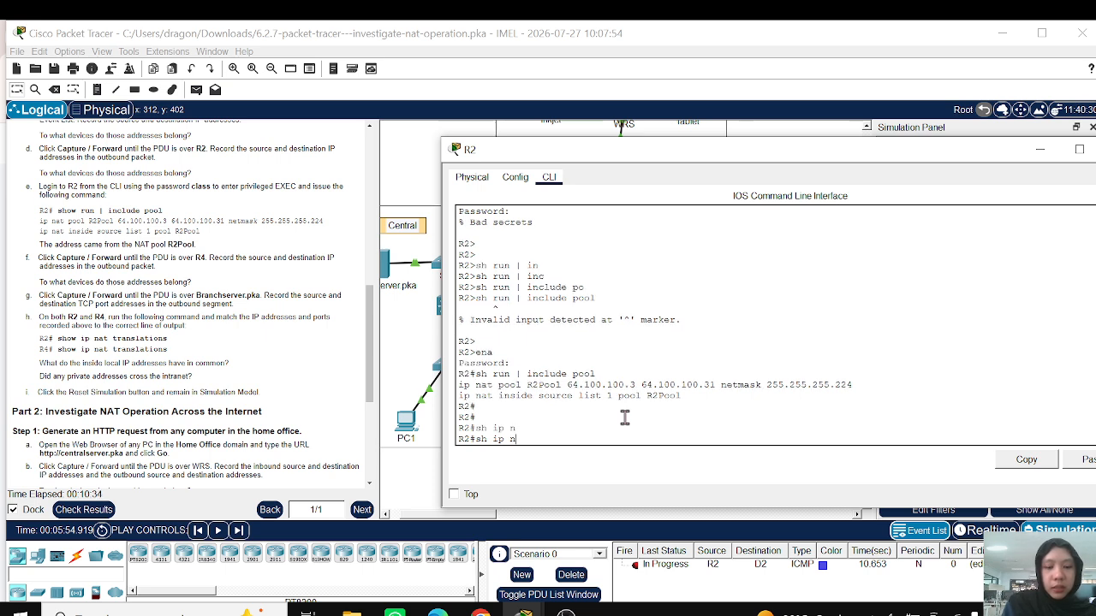
type("tat")
key("BackSpace")
key("BackSpace")
key("BackSpace")
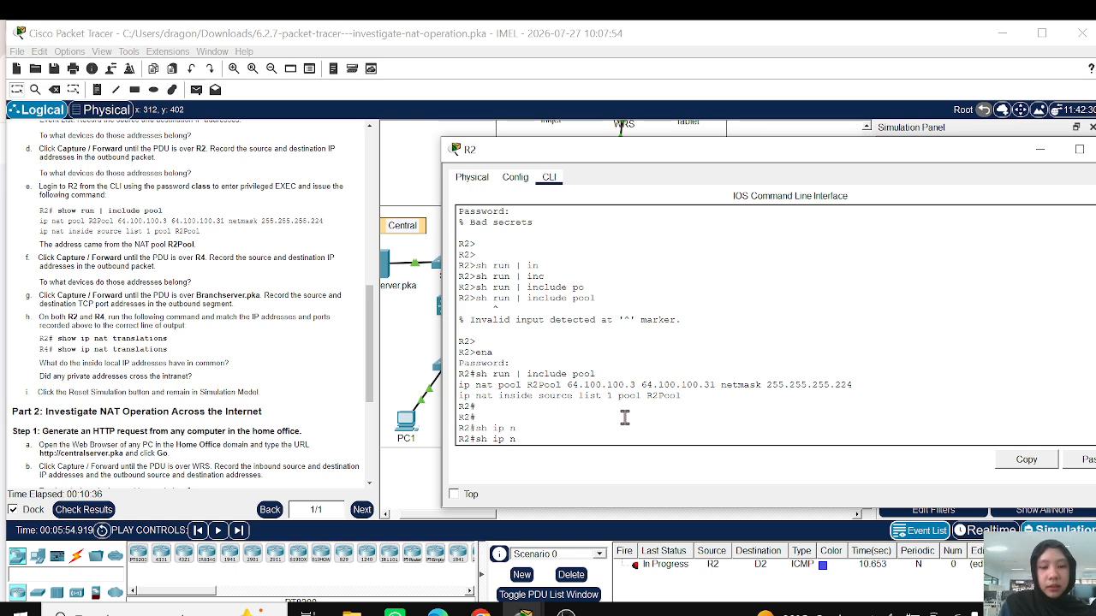
type("at")
key("Tab")
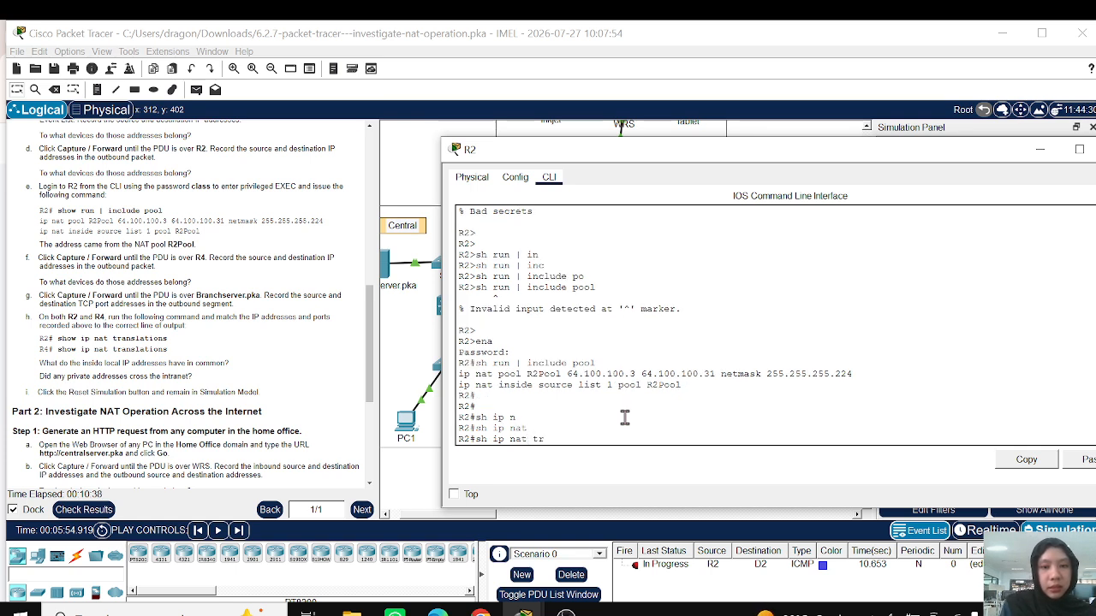
type("tr")
key("Tab")
key("Return")
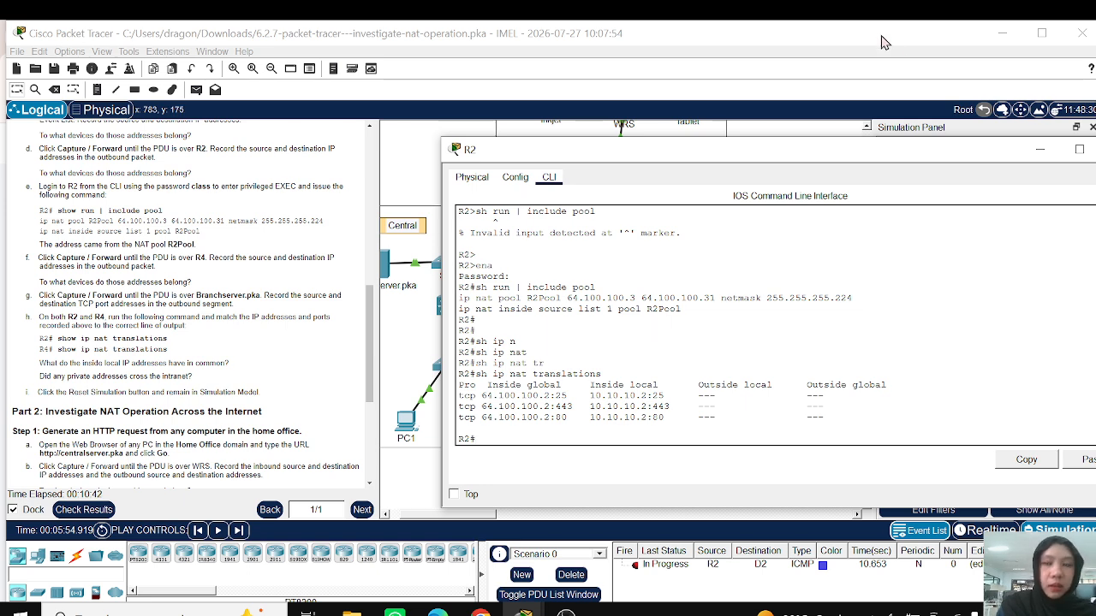
Minimize R2's window and open the command line of router R4 in the Branch network.
left_click(1040, 150)
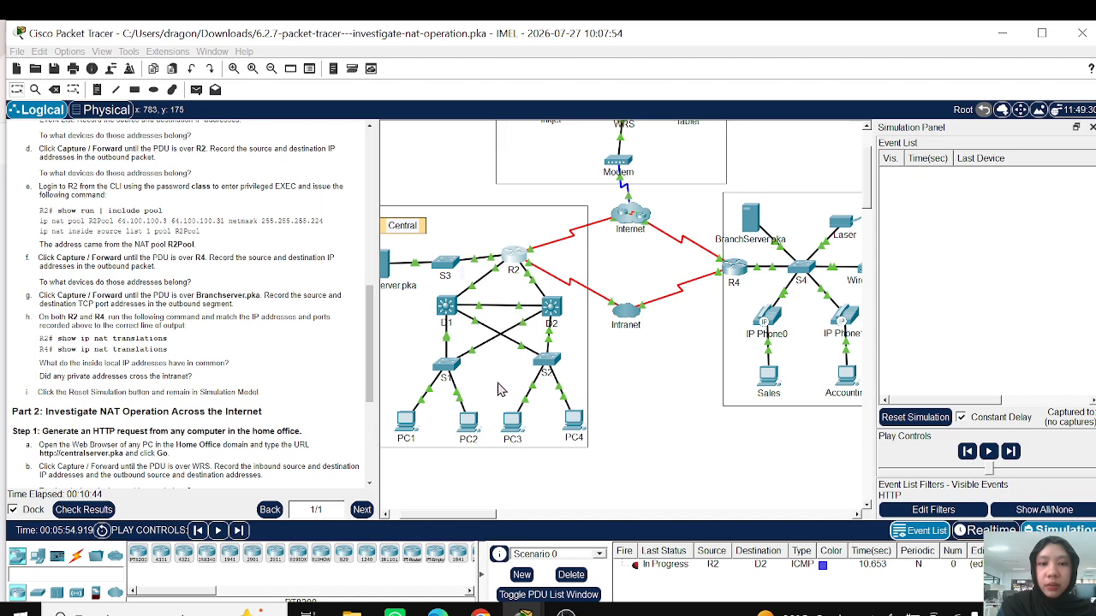
scroll(627, 360, "right", 5)
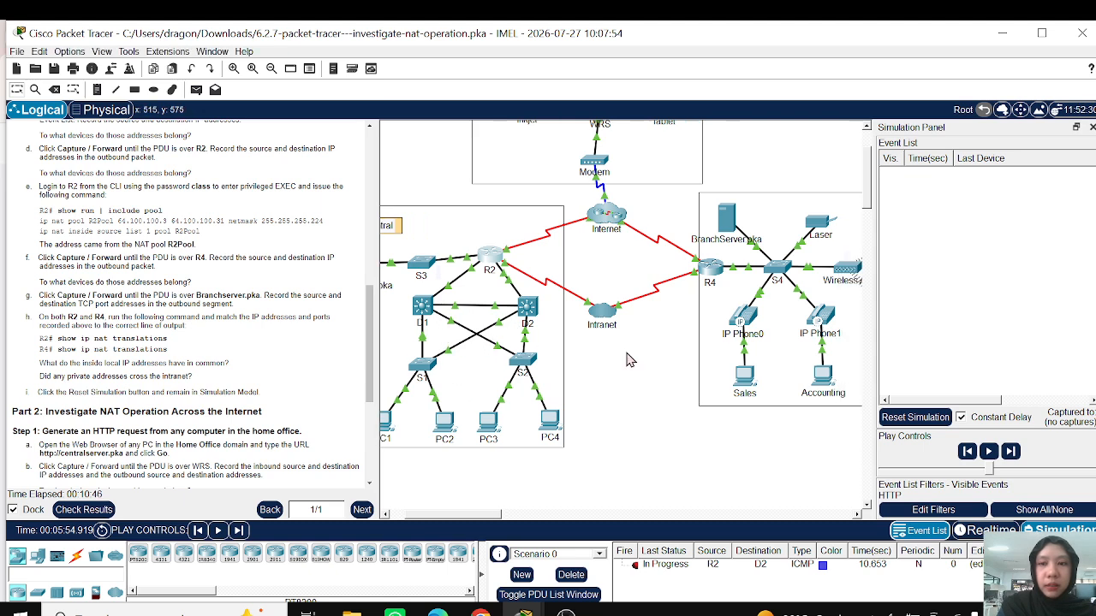
scroll(628, 360, "up", 5)
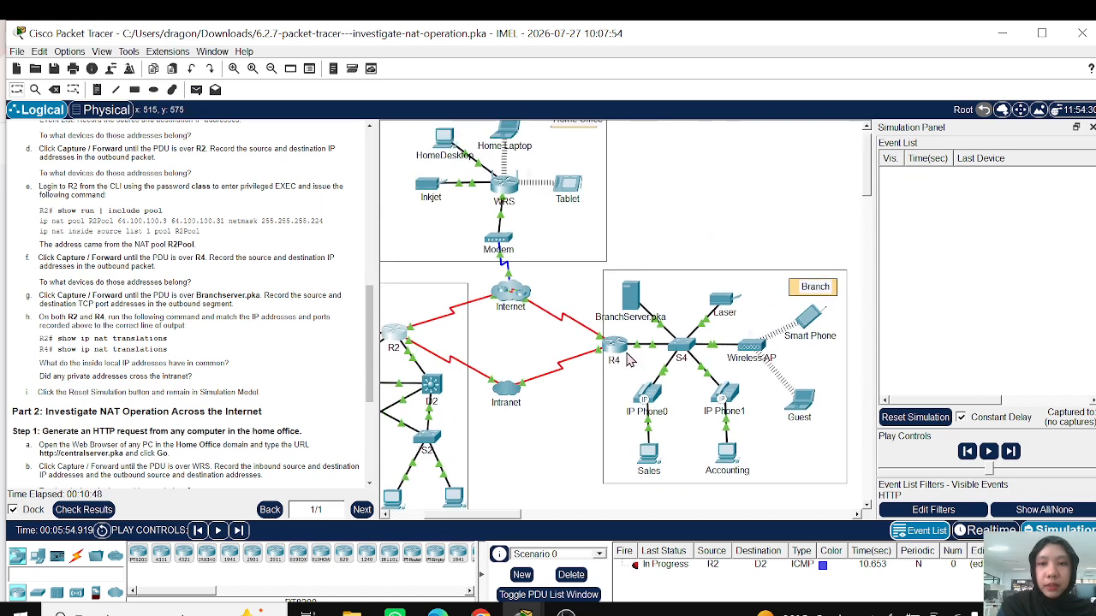
scroll(627, 359, "left", 7)
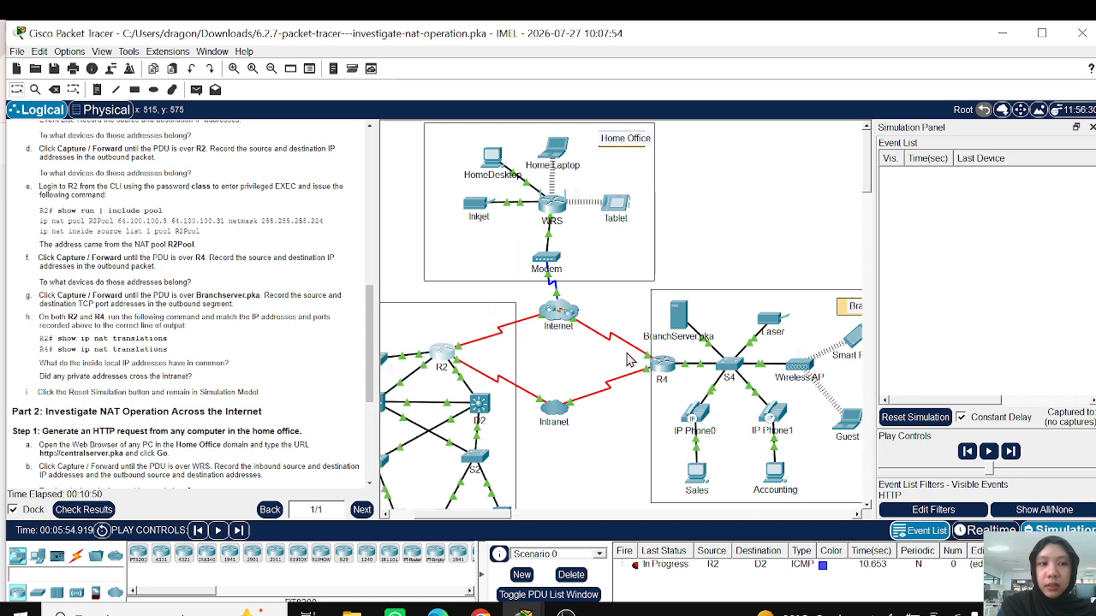
scroll(627, 359, "down", 2)
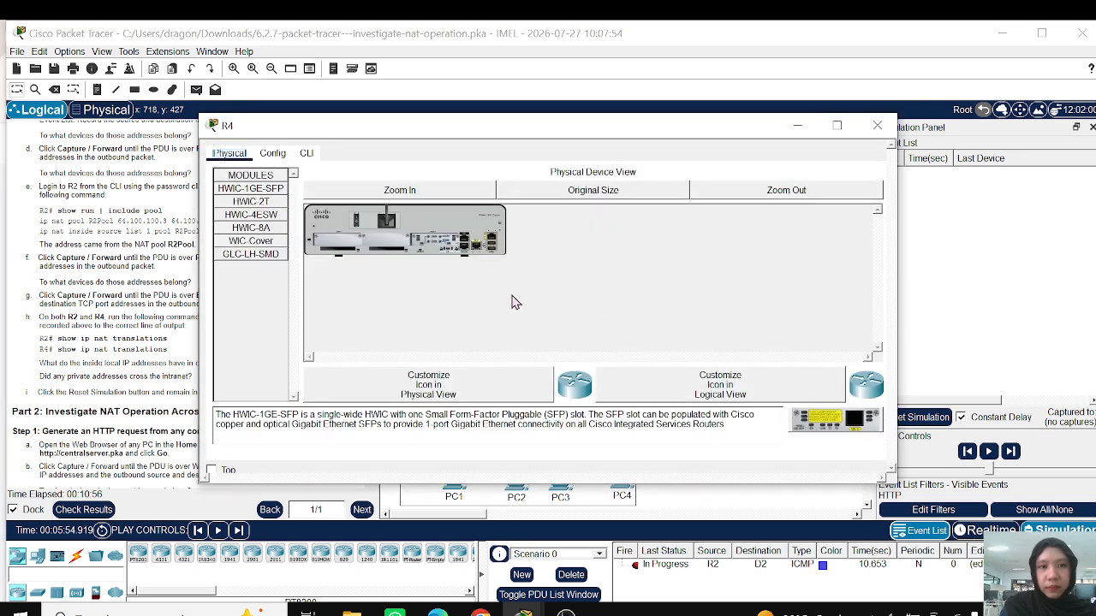
left_click(310, 154)
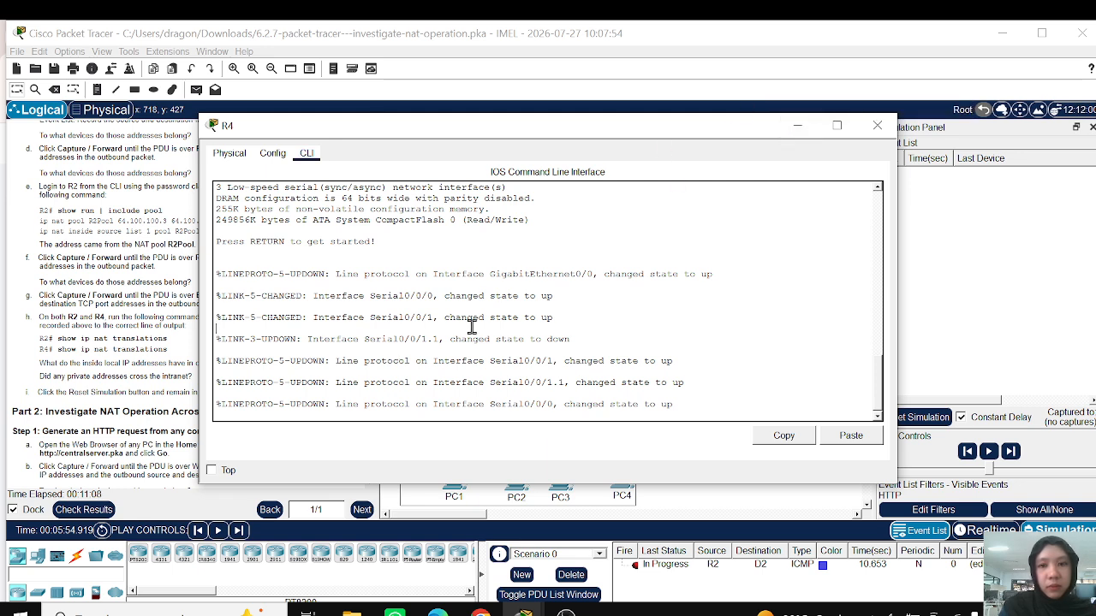
Enter privileged EXEC mode on R4 with ena and the enable password.
key("Return")
key("Return")
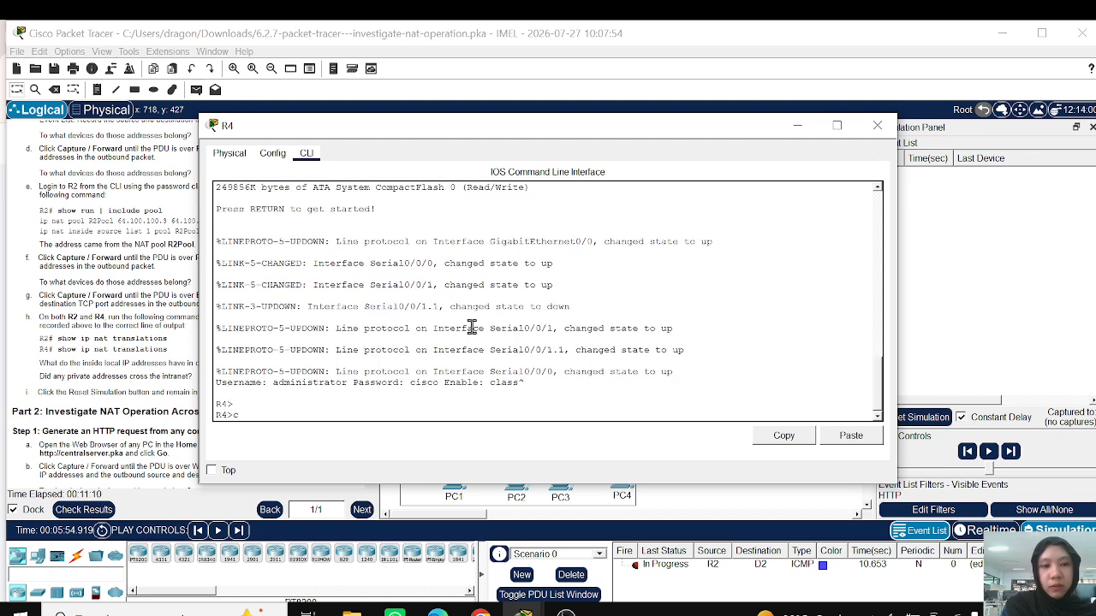
type("ena")
key("Return")
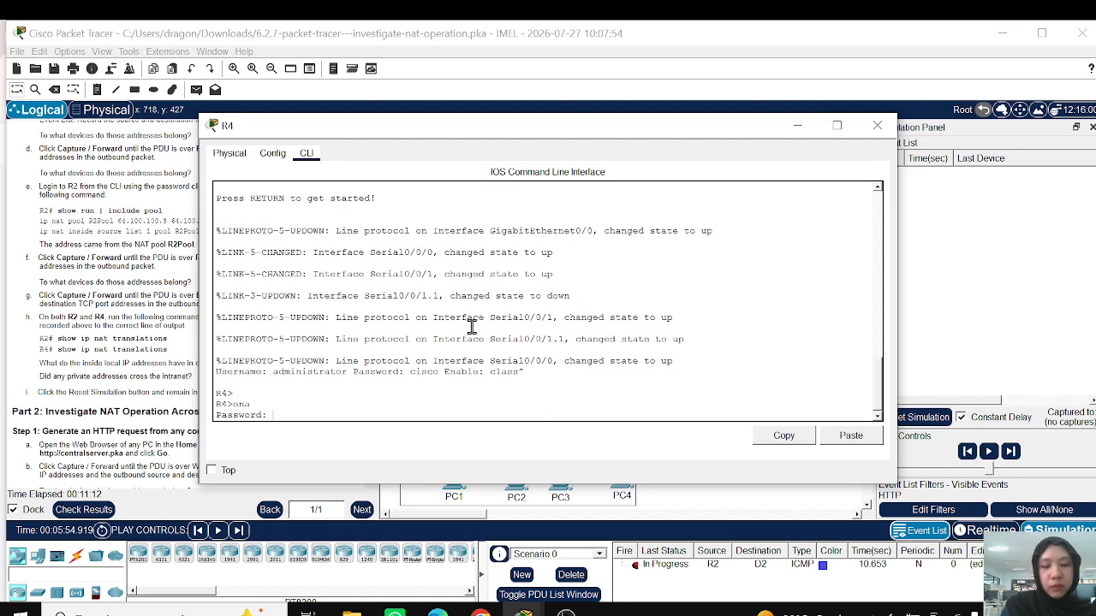
key("Return")
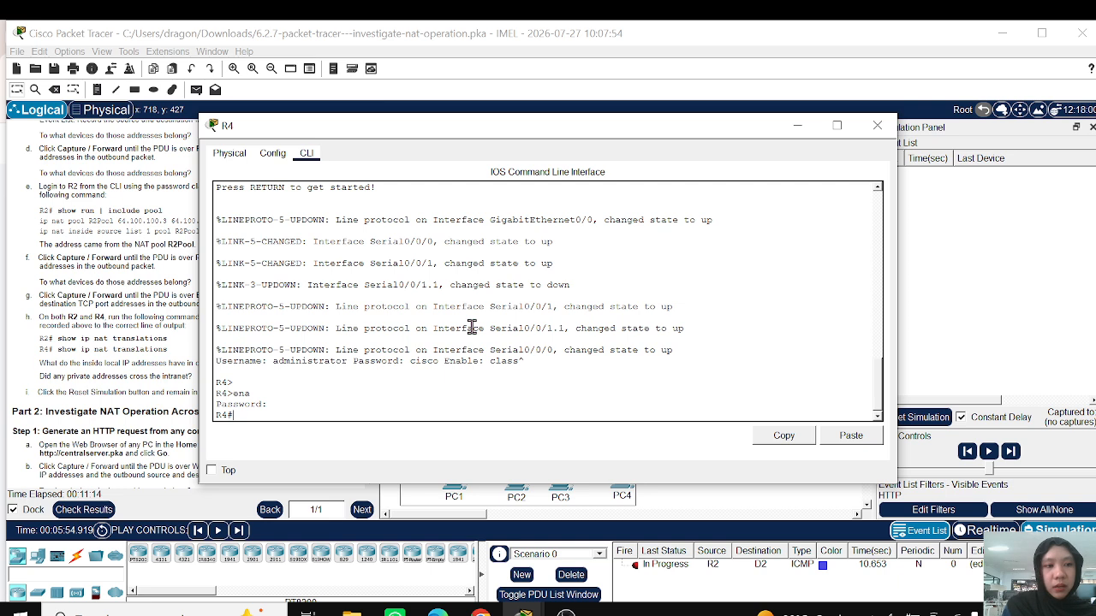
Display R4's NAT translation table with sh ip nat translations.
type("sh ip")
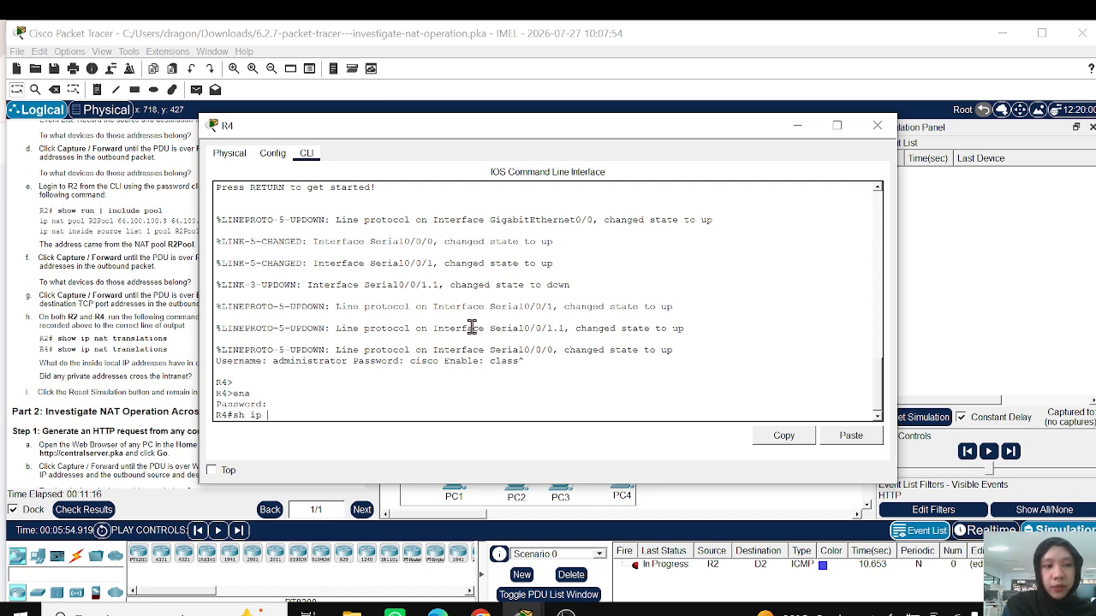
type(" n")
key("Tab")
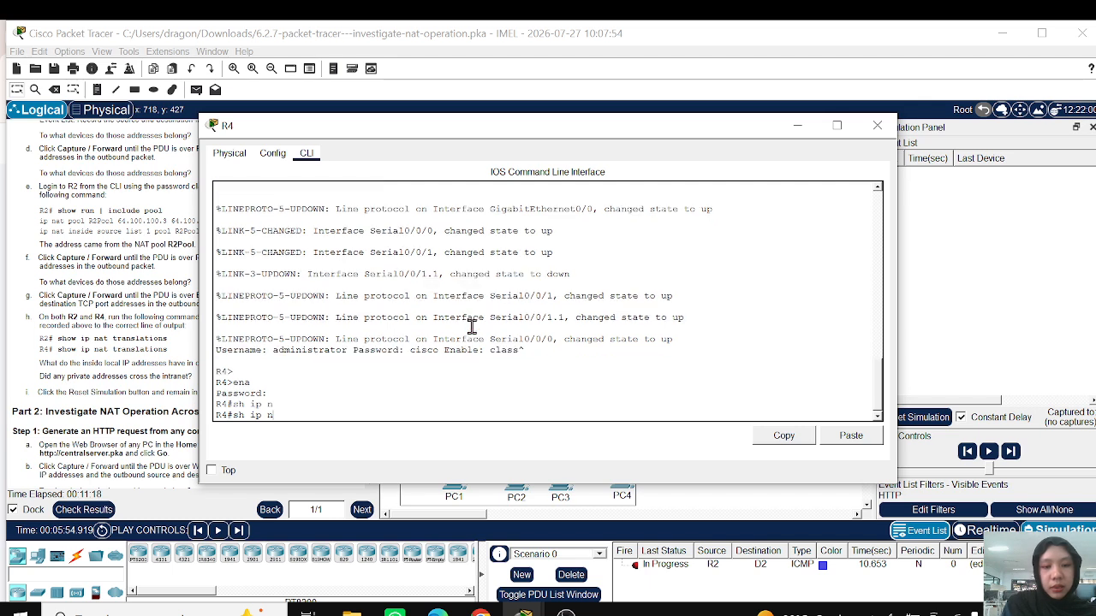
type("at tr")
key("Tab")
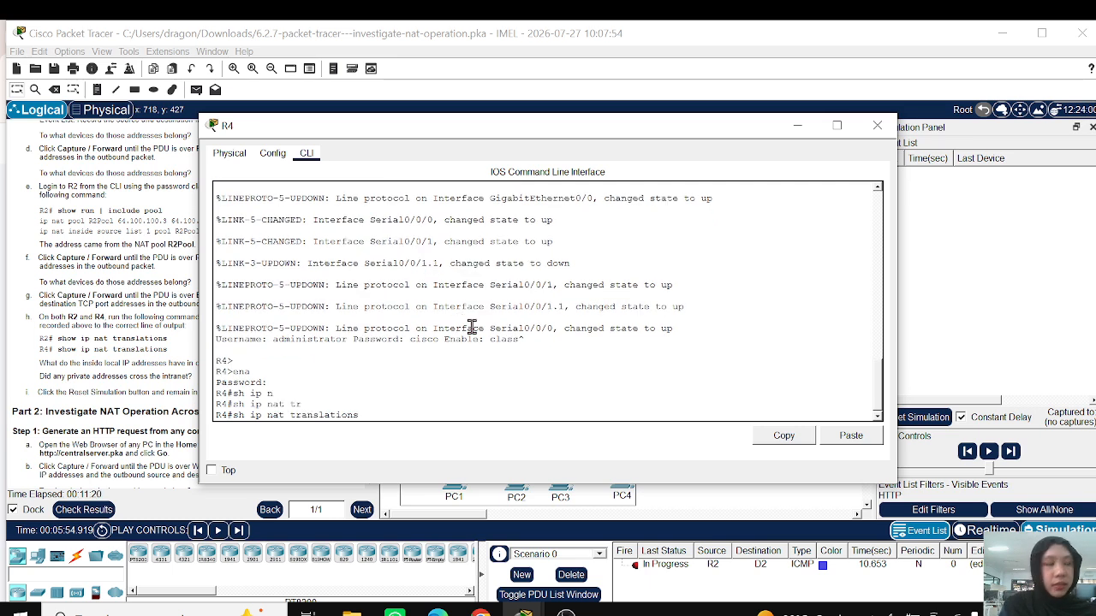
key("Return")
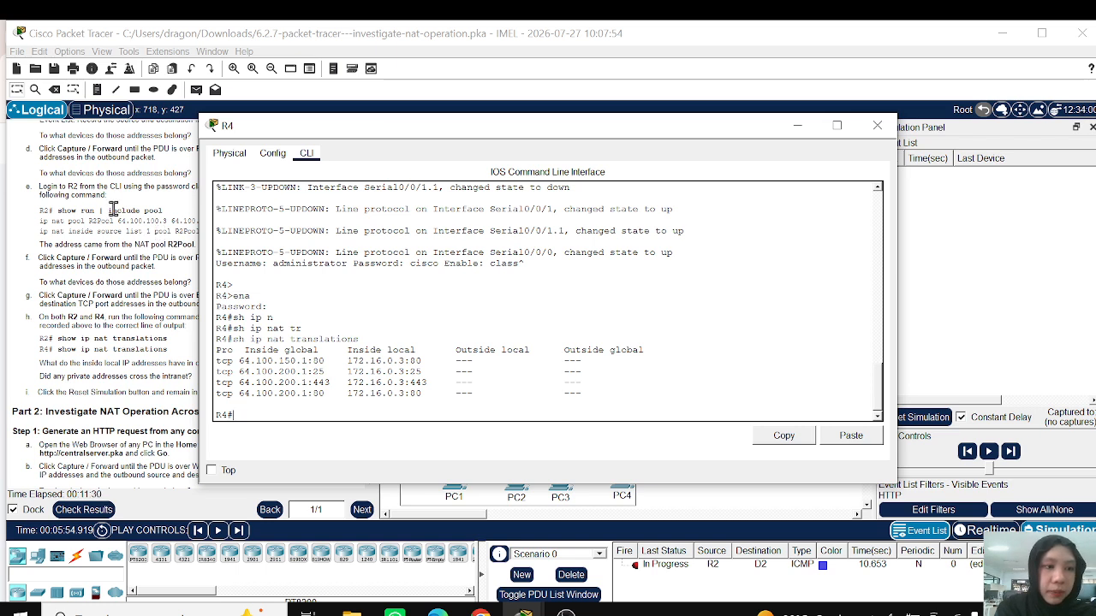
Return to the activity instructions and read the remaining Part 1 tasks and Part 2 Step 1 on the home office HTTP request.
left_click(112, 210)
scroll(182, 281, "down", 2)
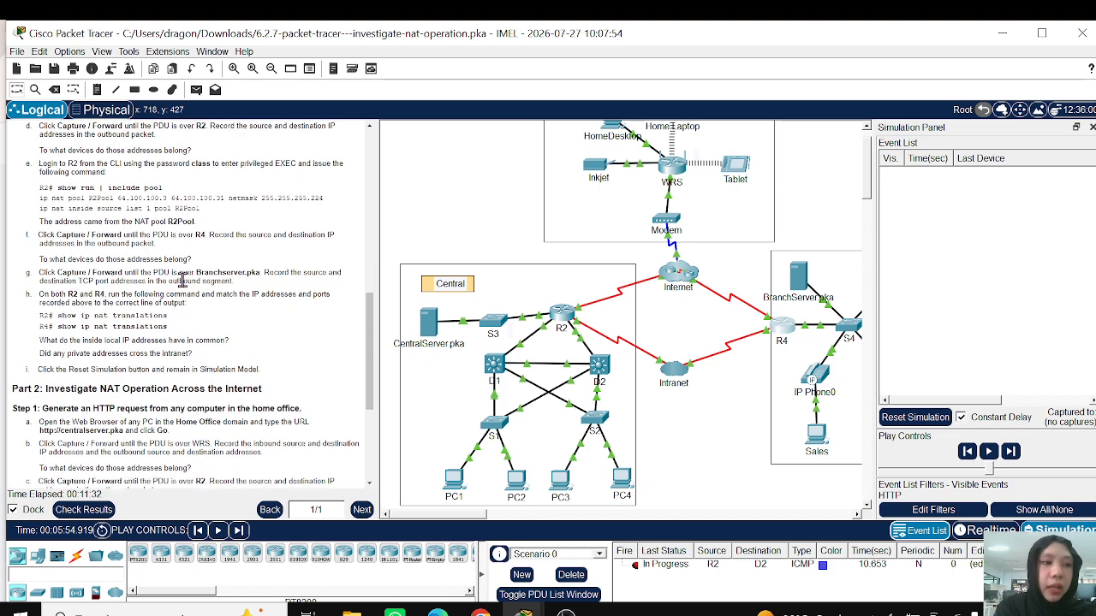
scroll(182, 280, "down", 2)
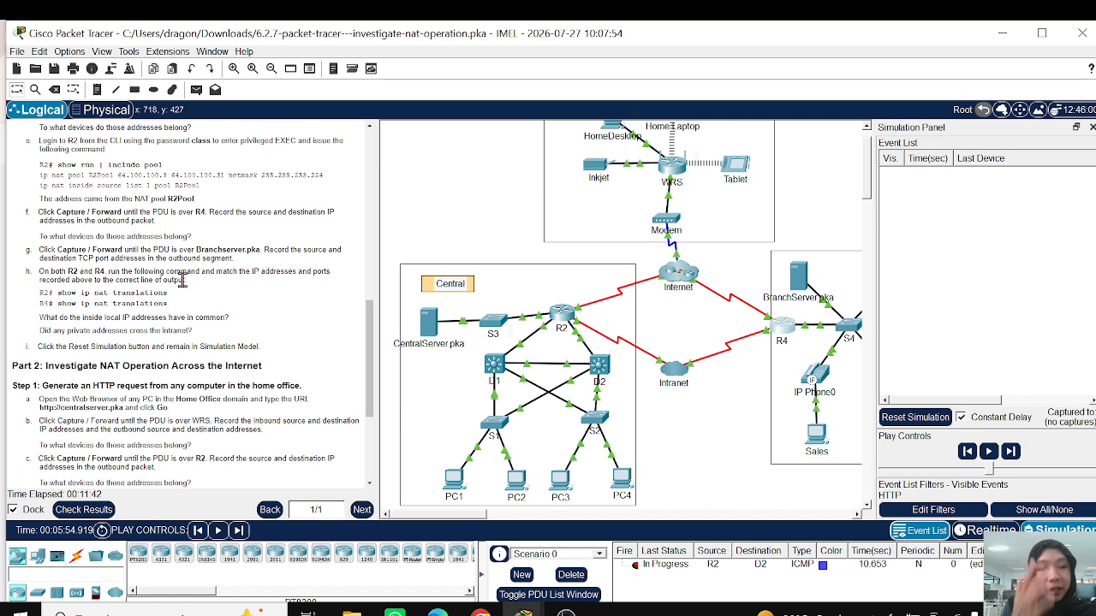
scroll(182, 280, "down", 2)
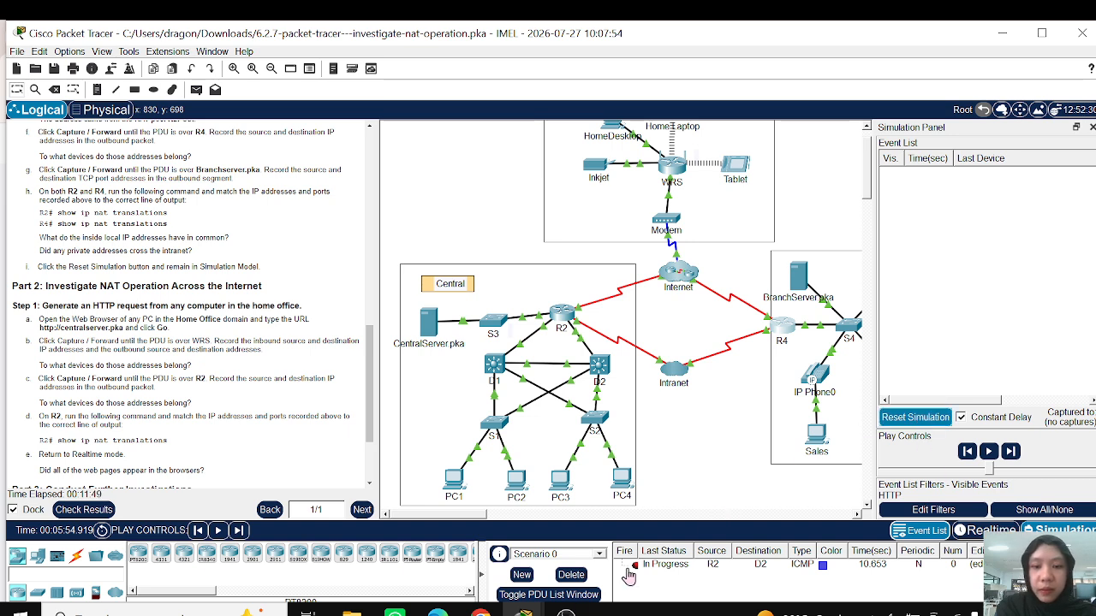
mouse_move(524, 610)
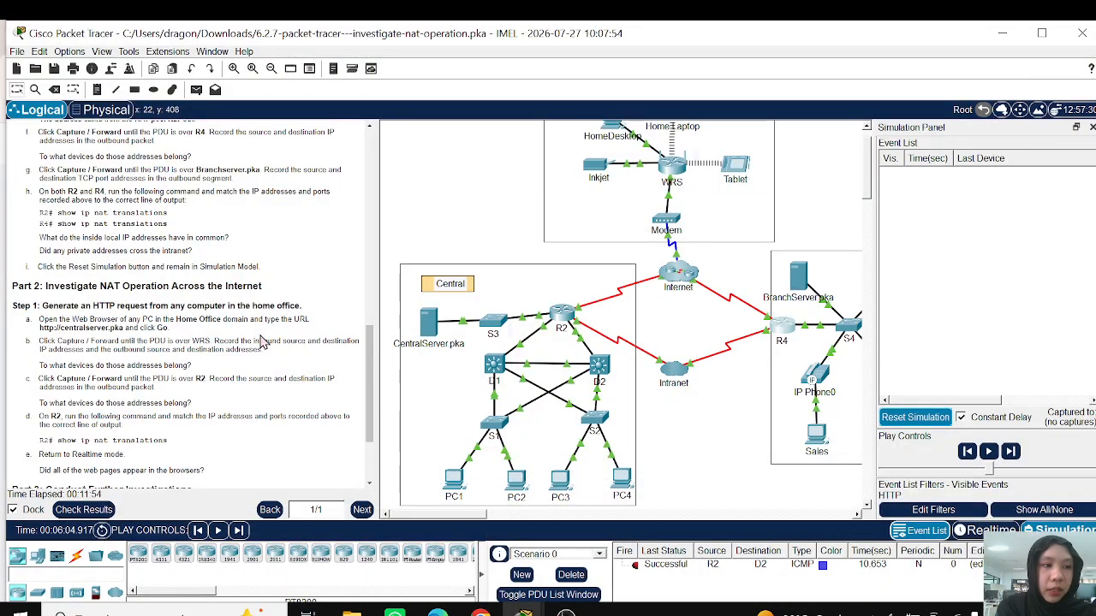
Open the desktop applications of the Sales PC in the Branch network.
scroll(263, 343, "down", 3)
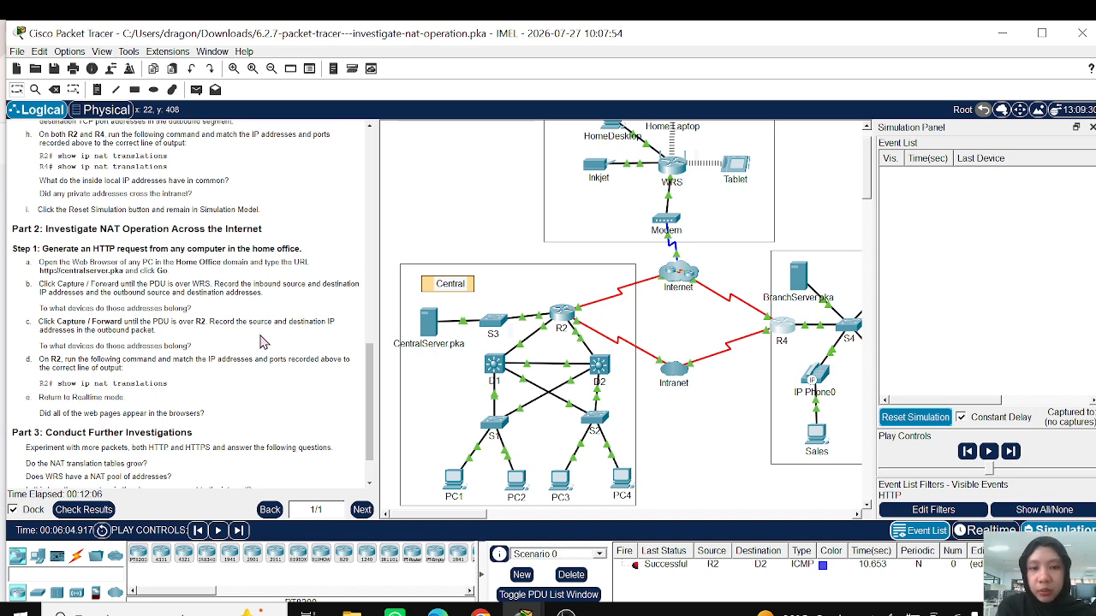
scroll(567, 227, "up", 2)
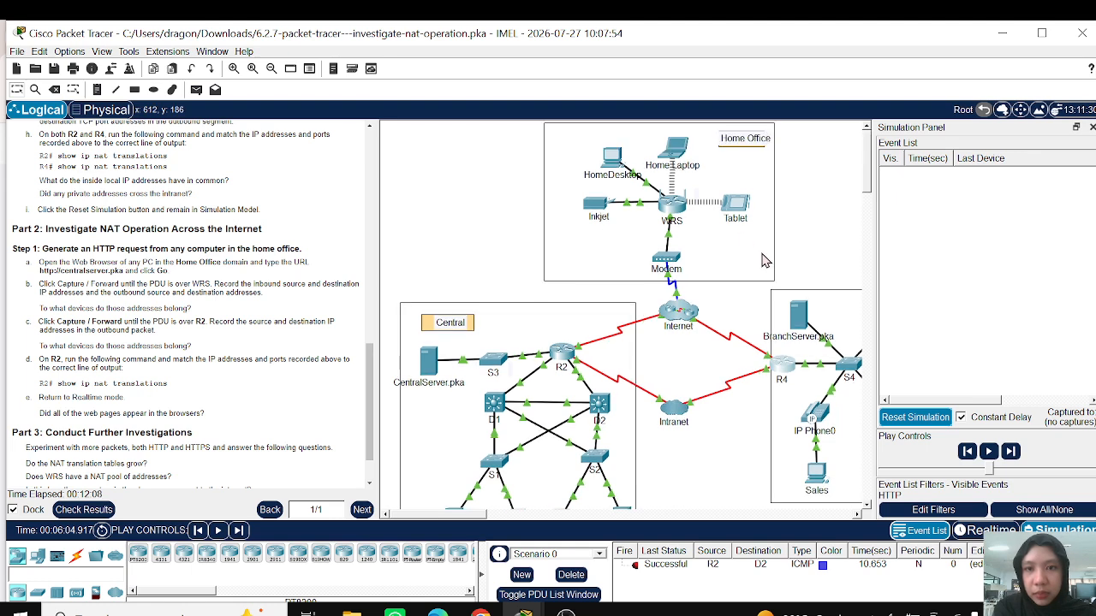
scroll(766, 261, "right", 2)
scroll(800, 364, "down", 1)
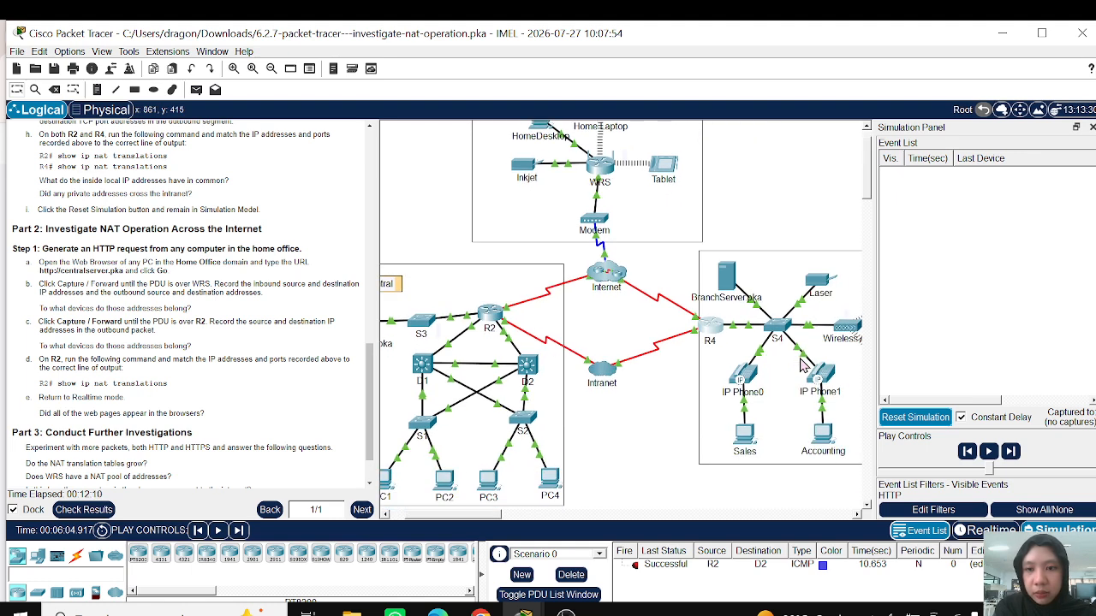
scroll(802, 364, "right", 3)
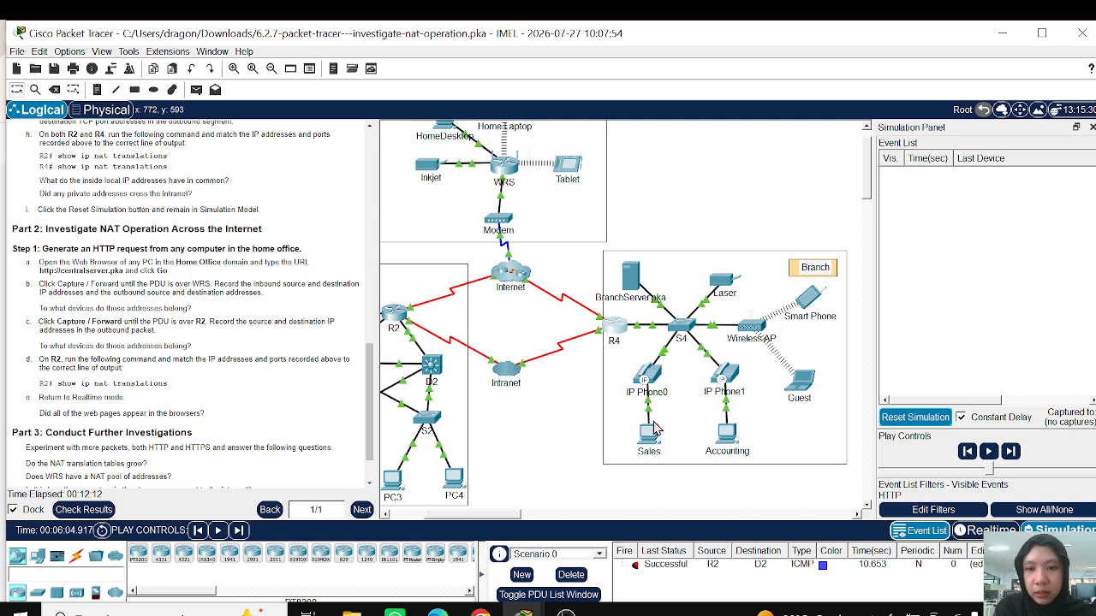
mouse_move(646, 436)
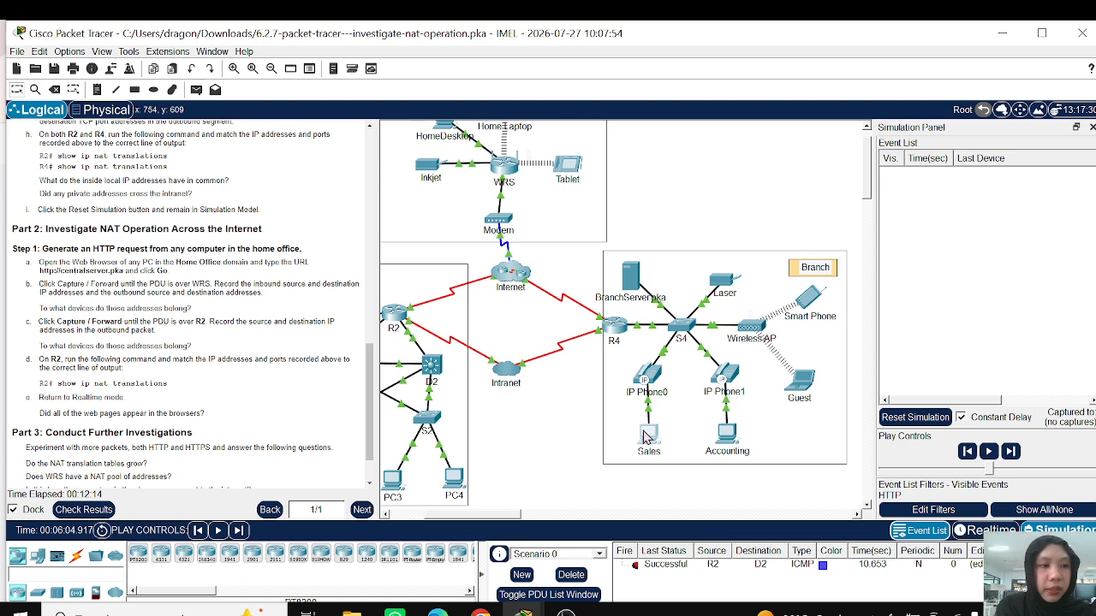
left_click(647, 435)
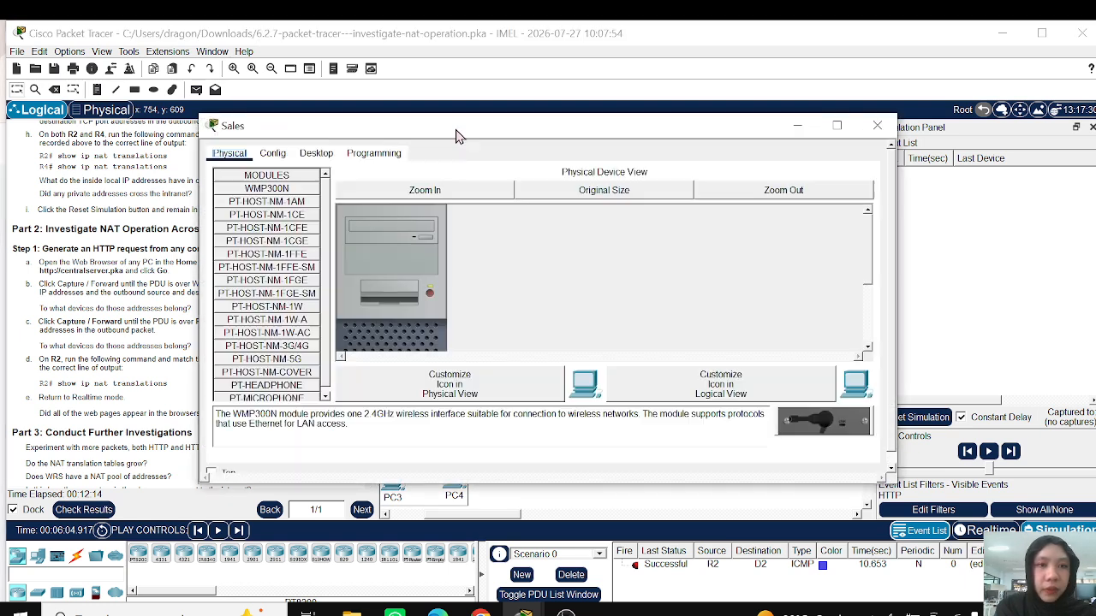
left_click(323, 159)
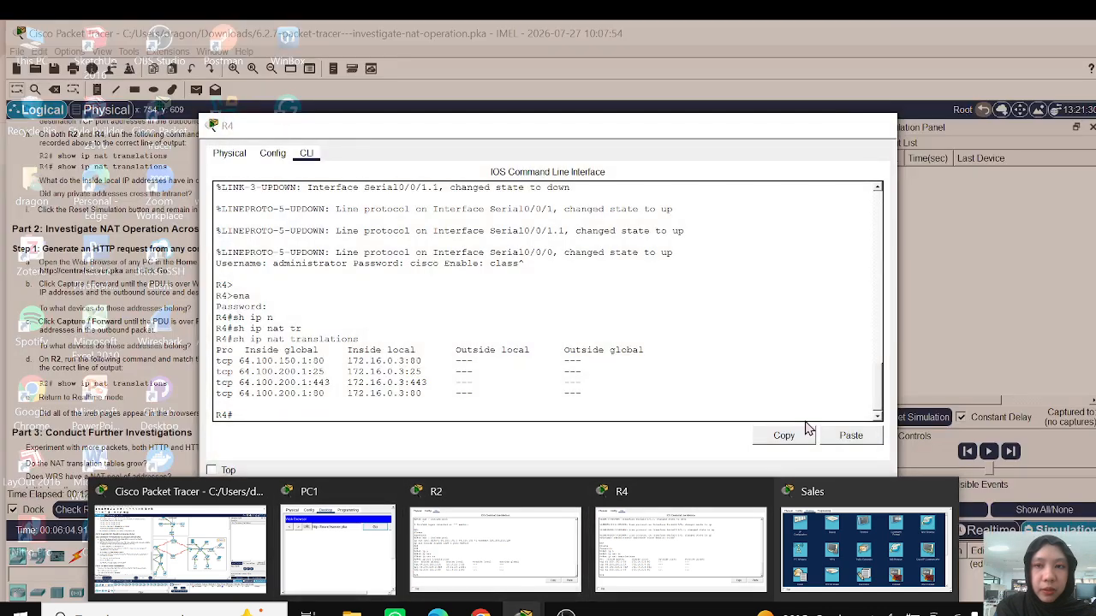
left_click(866, 548)
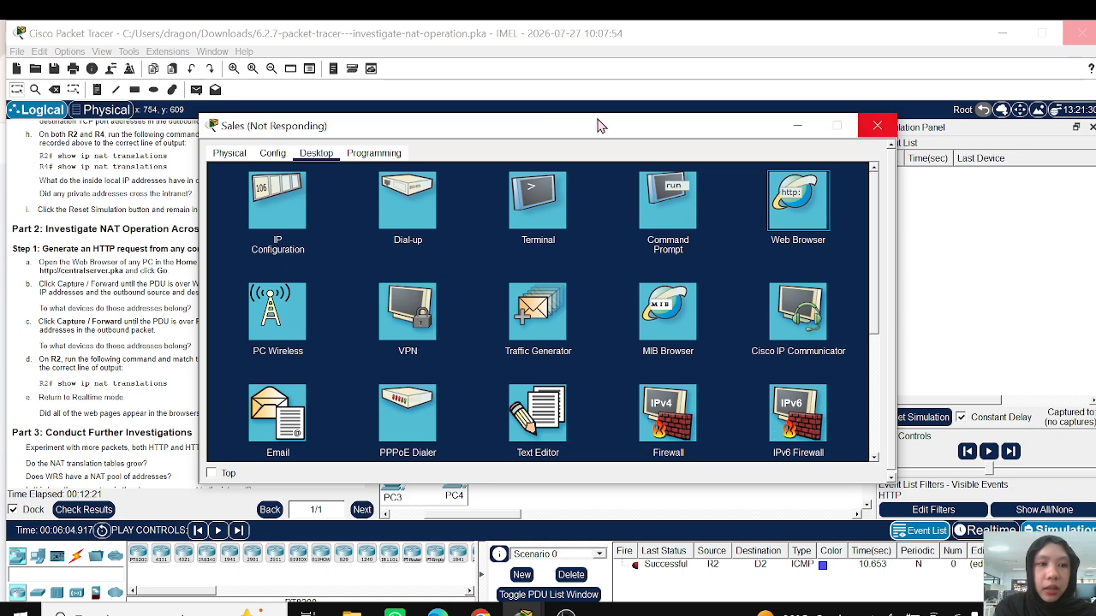
left_click_drag(582, 137, 699, 155)
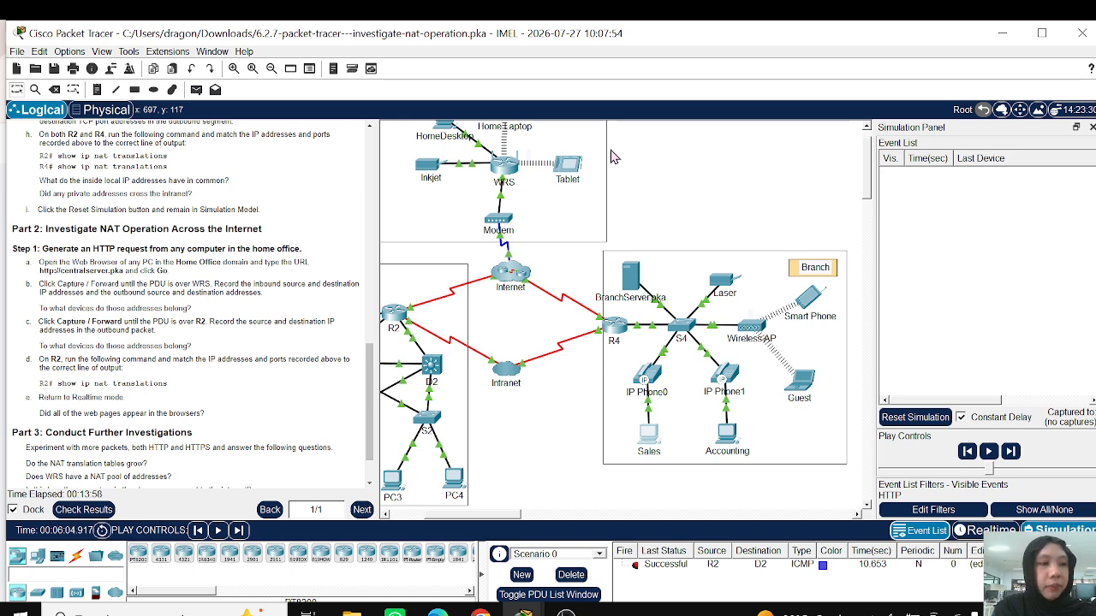
Return the network to Realtime mode and review the Part 3 questions and the addressing table in the instructions.
left_click(979, 532)
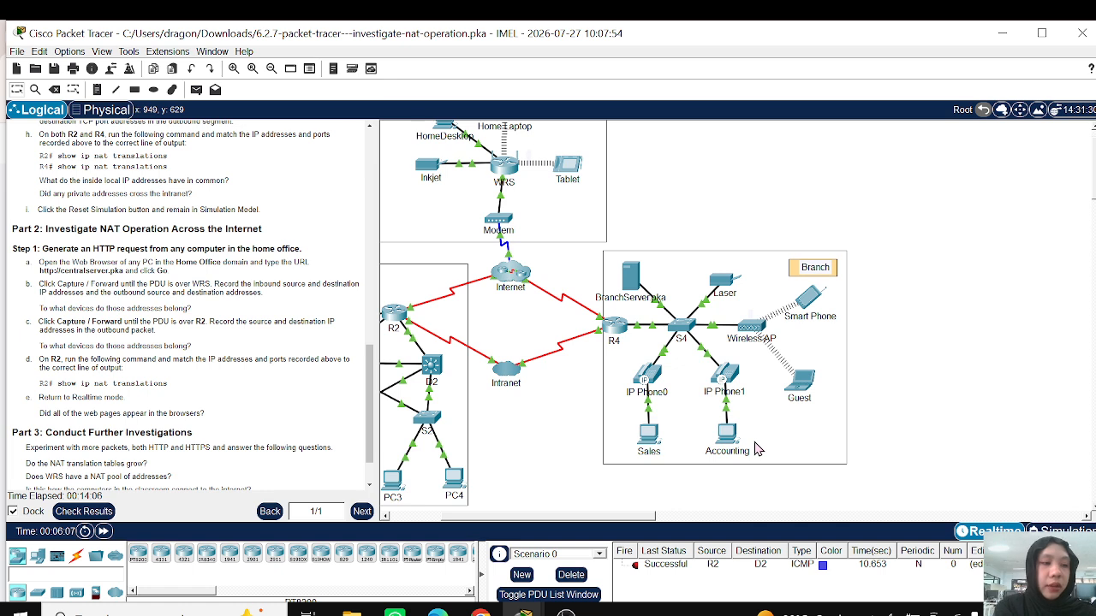
scroll(282, 427, "down", 1)
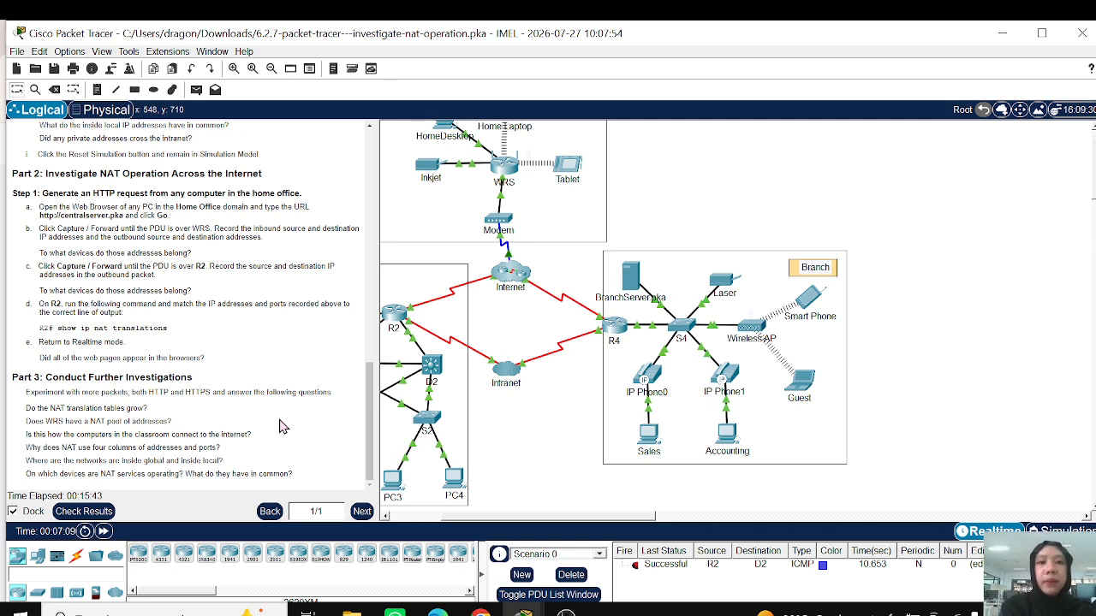
scroll(159, 268, "up", 5)
scroll(158, 268, "up", 10)
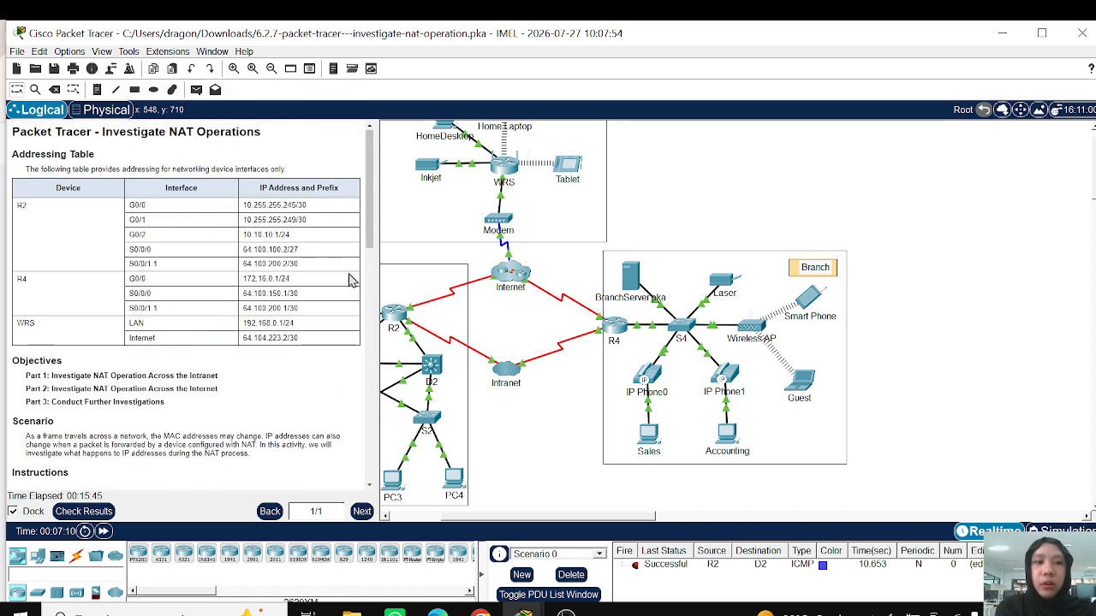
scroll(693, 216, "up", 1)
scroll(568, 214, "left", 4)
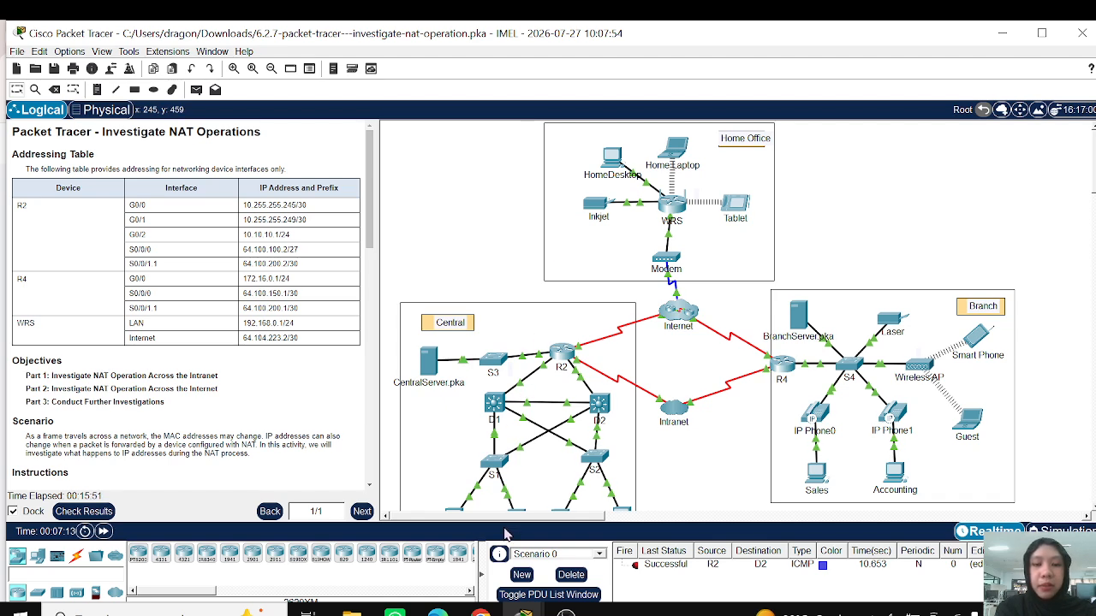
left_click(565, 610)
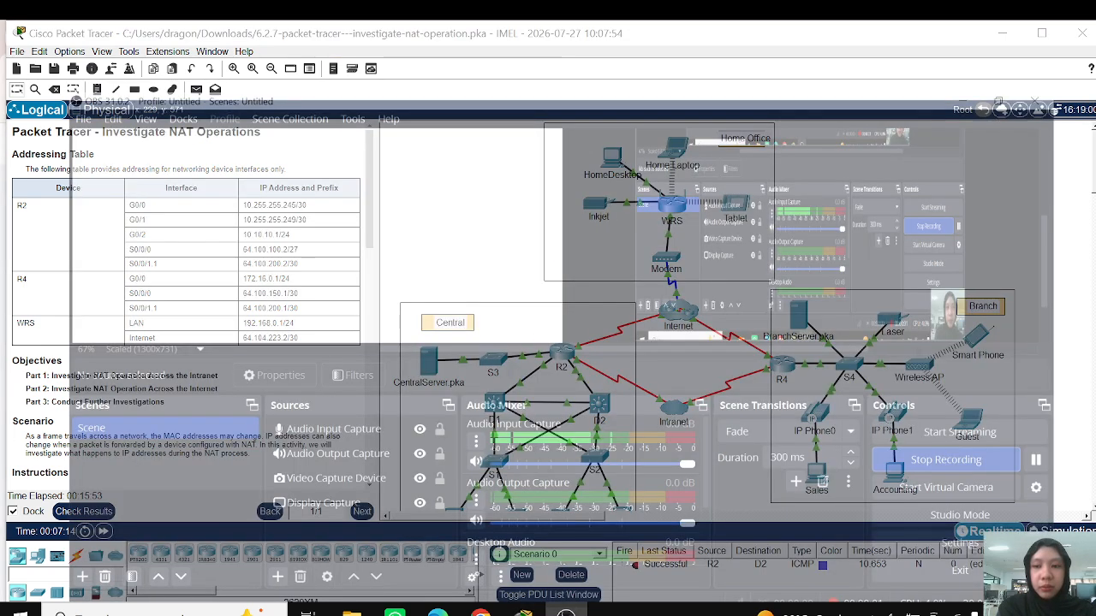